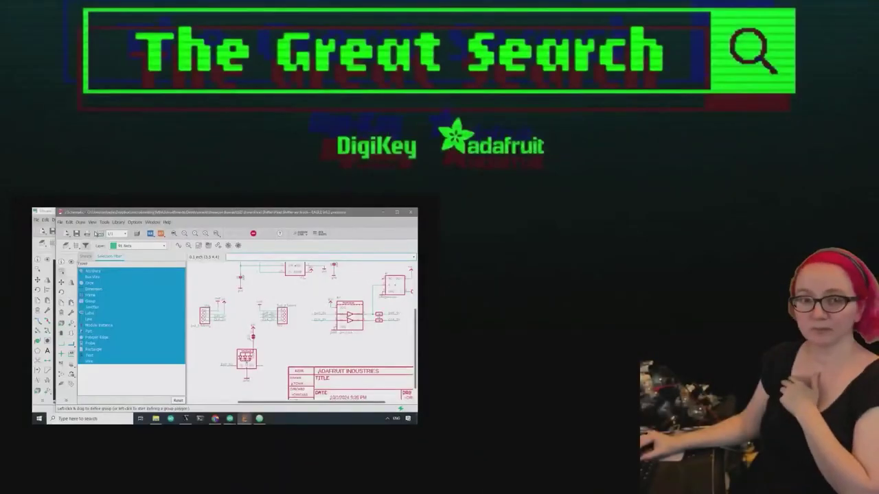
Show the Sheets overview, close the side panel, and zoom the schematic around the AP3602 section.
click(104, 224)
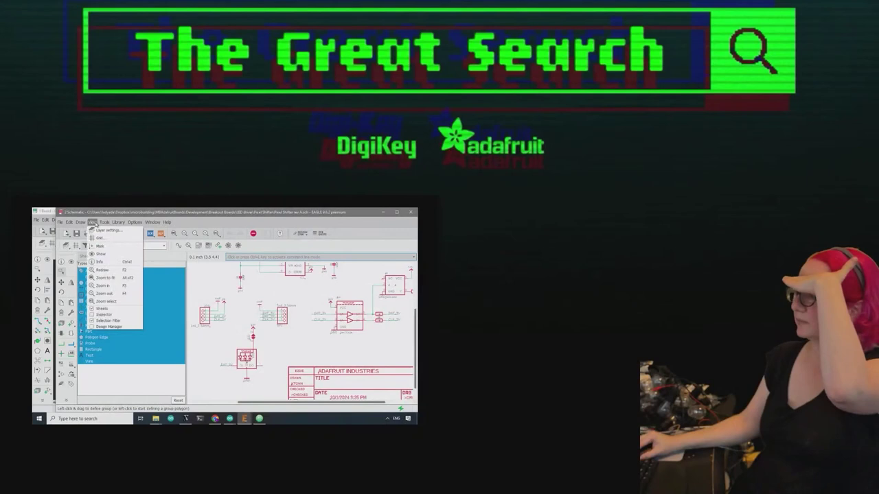
click(113, 329)
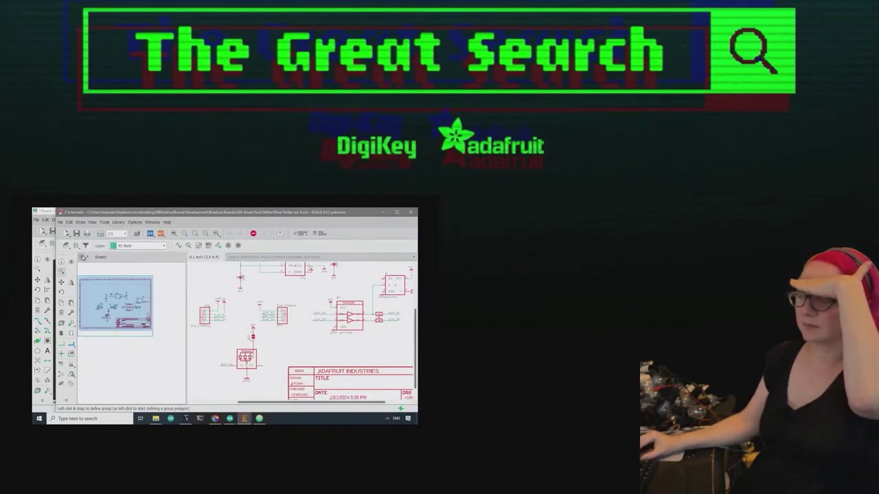
click(81, 257)
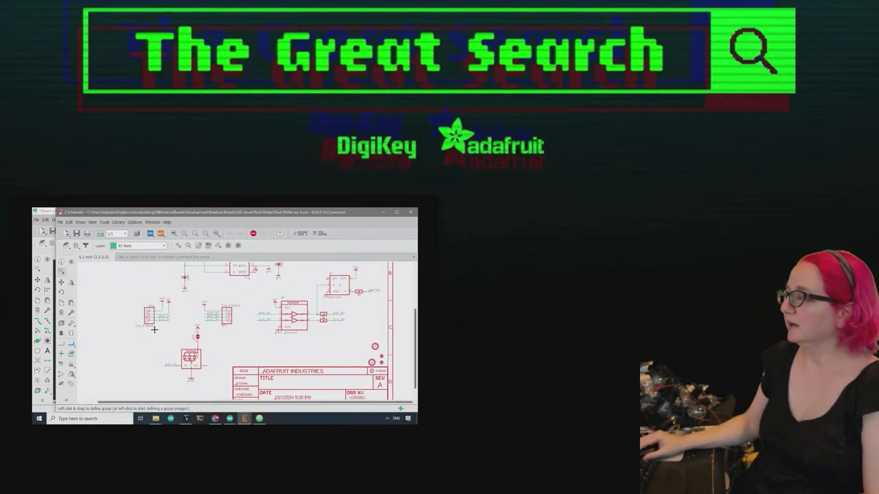
scroll(154, 329, down, 3)
scroll(277, 300, up, 2)
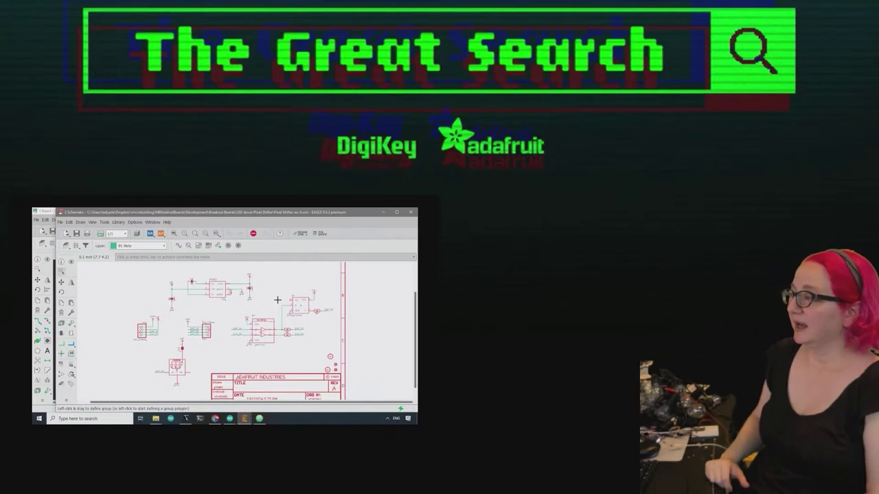
scroll(234, 282, up, 4)
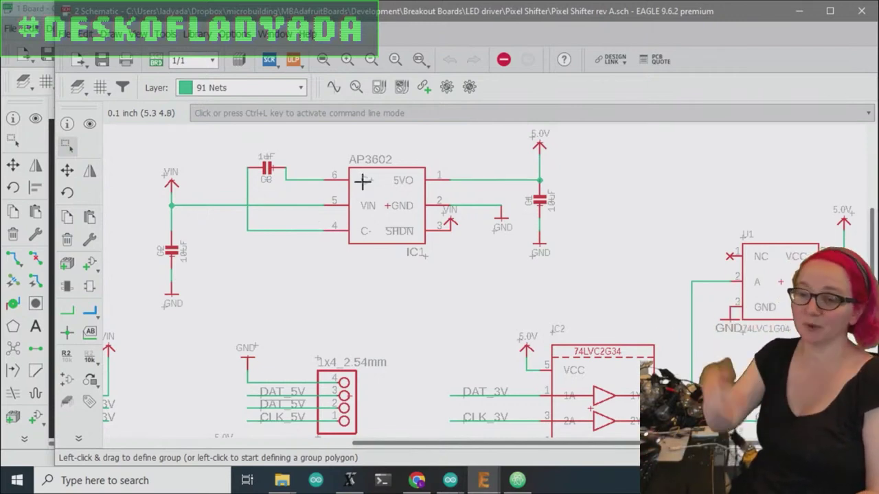
Zoom in around U1, then switch the Pixel Shifter schematic to its board layout.
scroll(373, 279, down, 3)
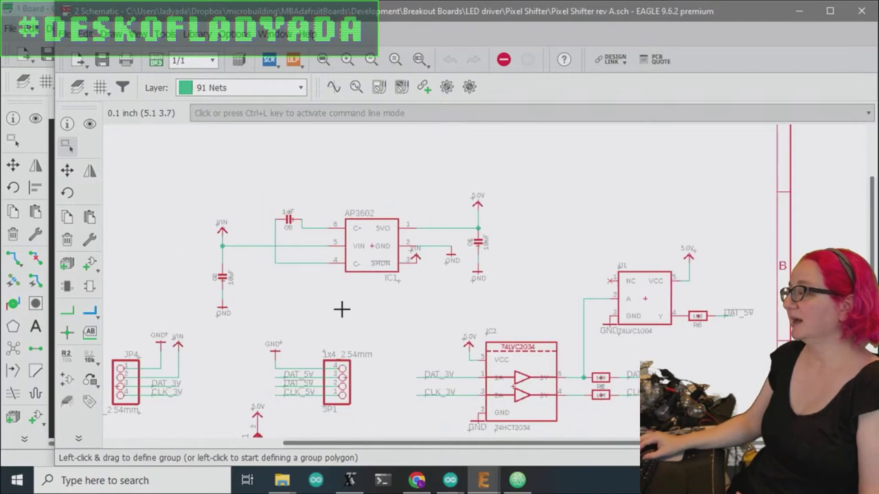
scroll(550, 294, up, 5)
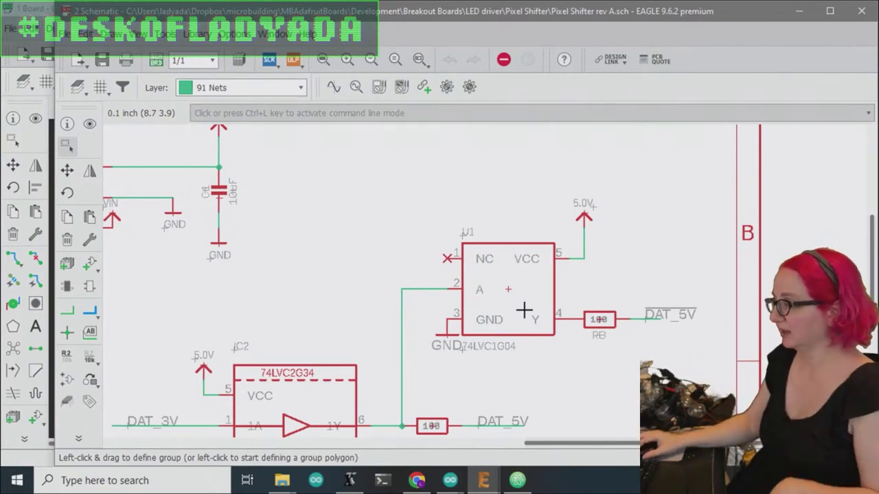
scroll(434, 274, up, 1)
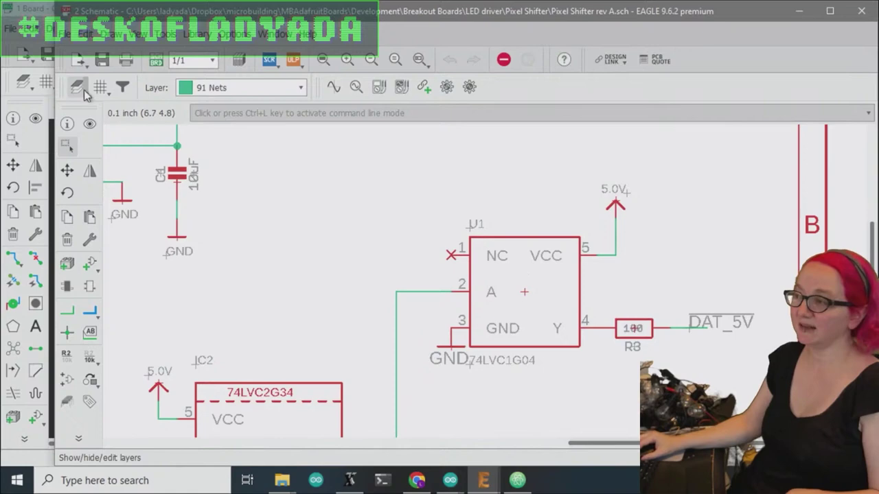
click(156, 62)
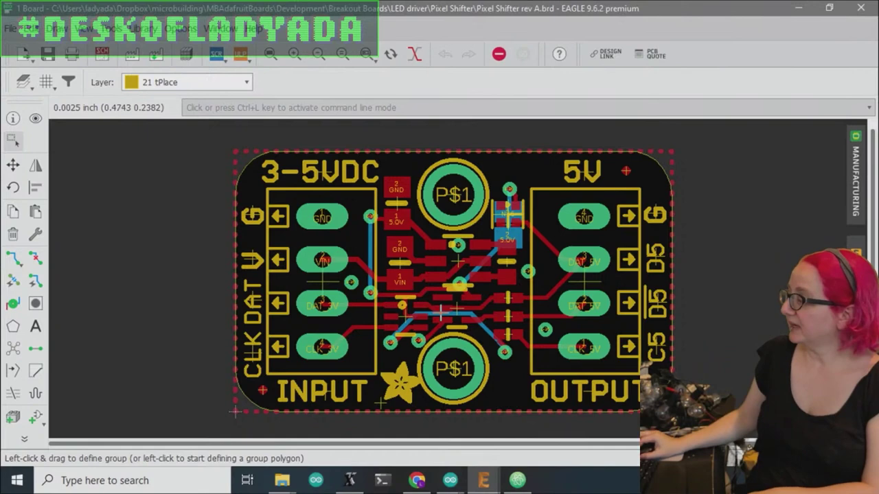
scroll(449, 376, up, 2)
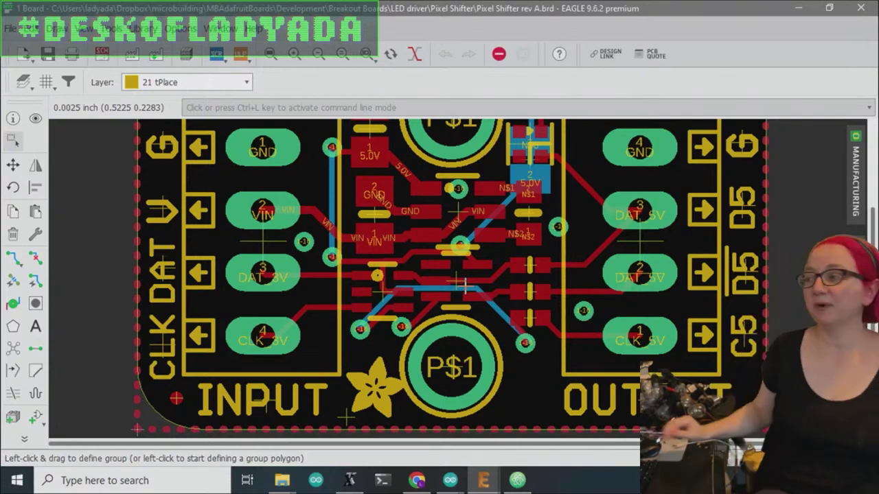
scroll(497, 294, up, 1)
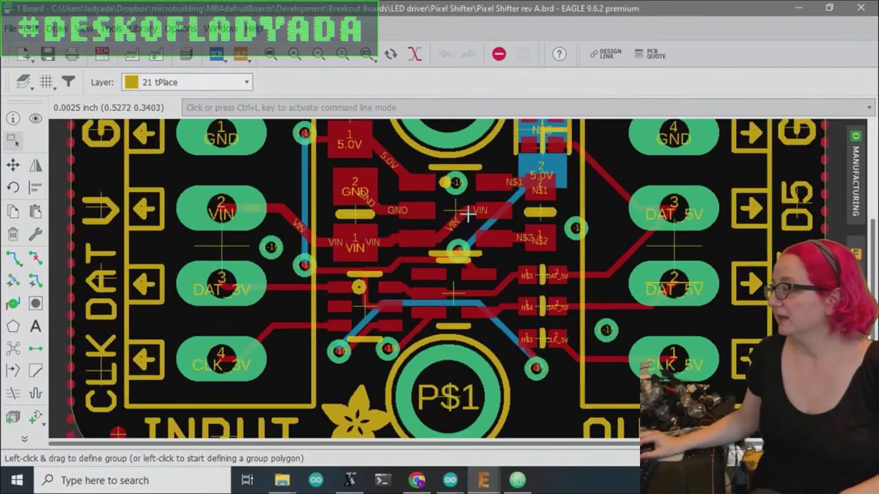
Turn on the tDocu layer in the Visible Layers dialog.
click(24, 82)
scroll(54, 225, down, 3)
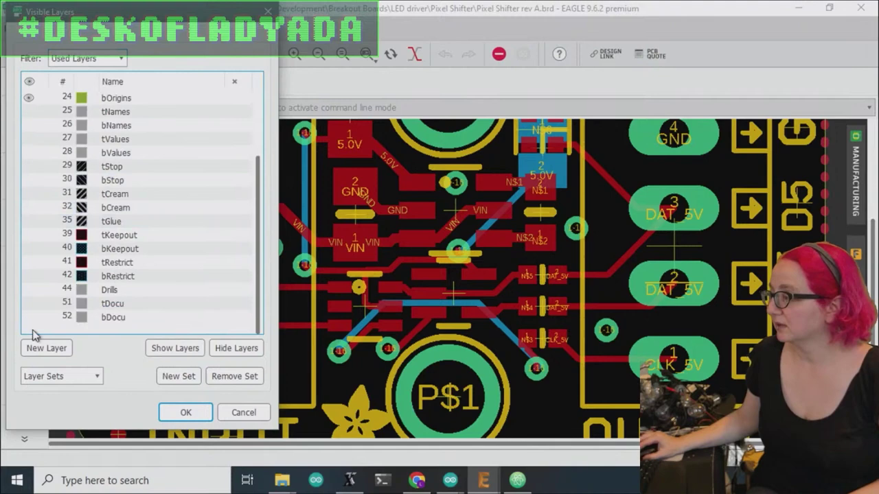
click(54, 304)
click(185, 412)
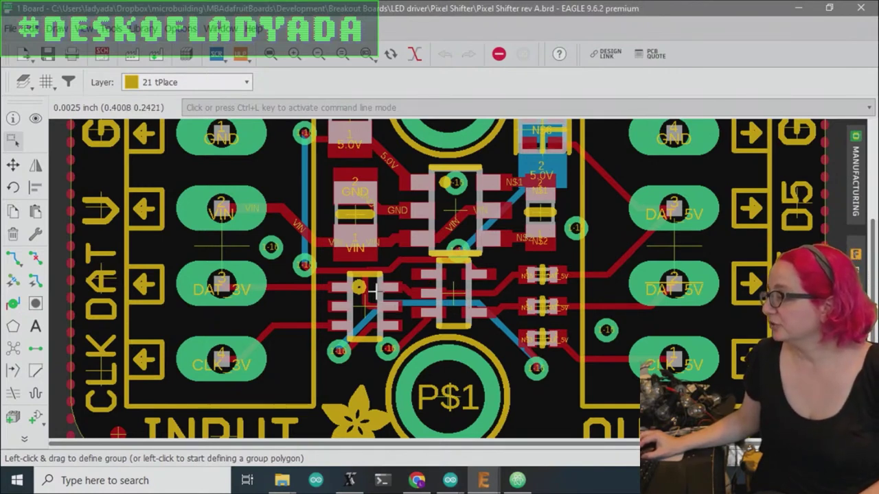
click(13, 118)
click(364, 305)
right_click(364, 305)
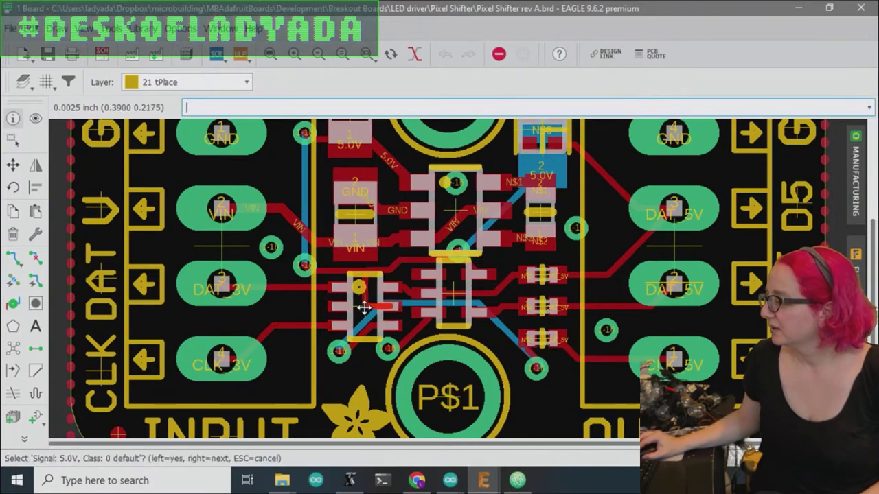
click(364, 306)
click(565, 443)
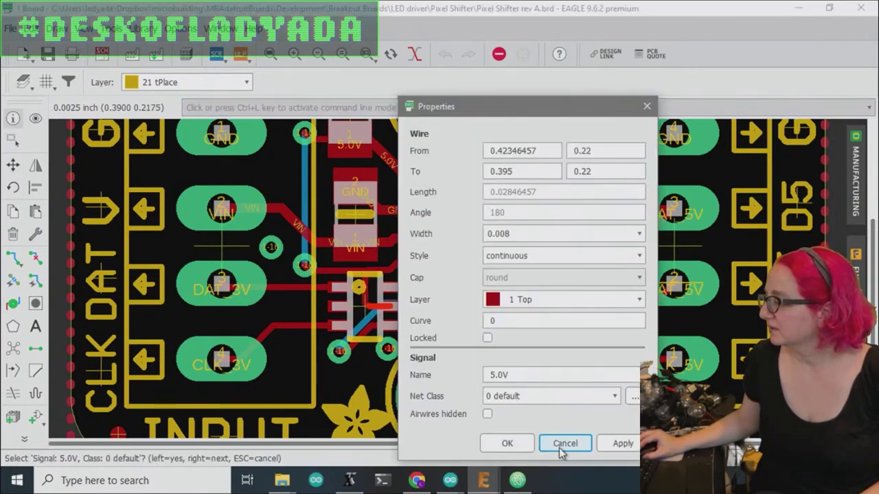
click(562, 445)
click(363, 309)
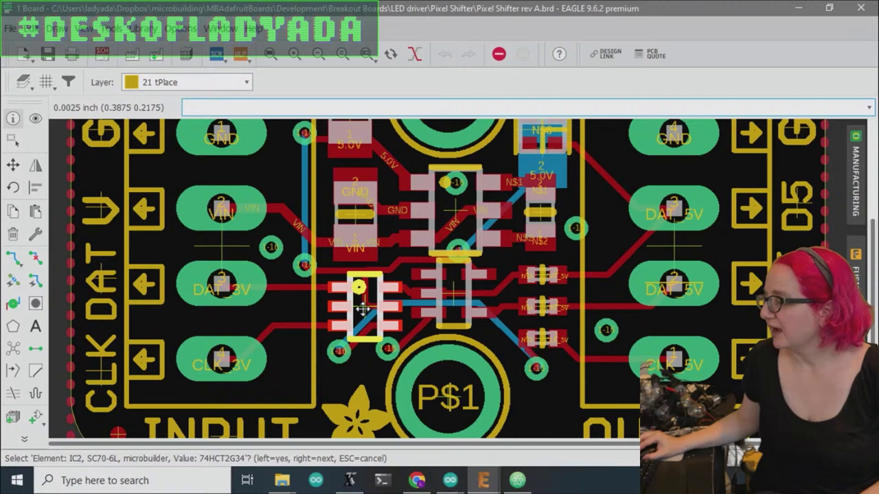
key(Escape)
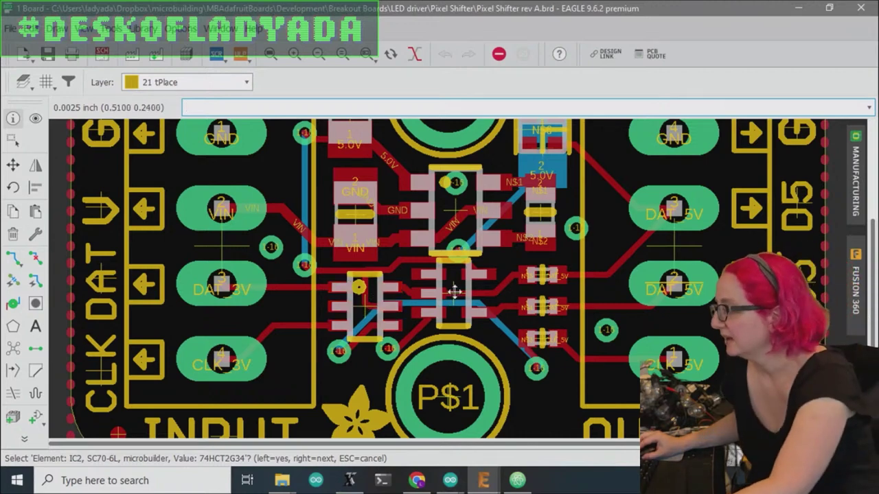
click(455, 292)
click(270, 442)
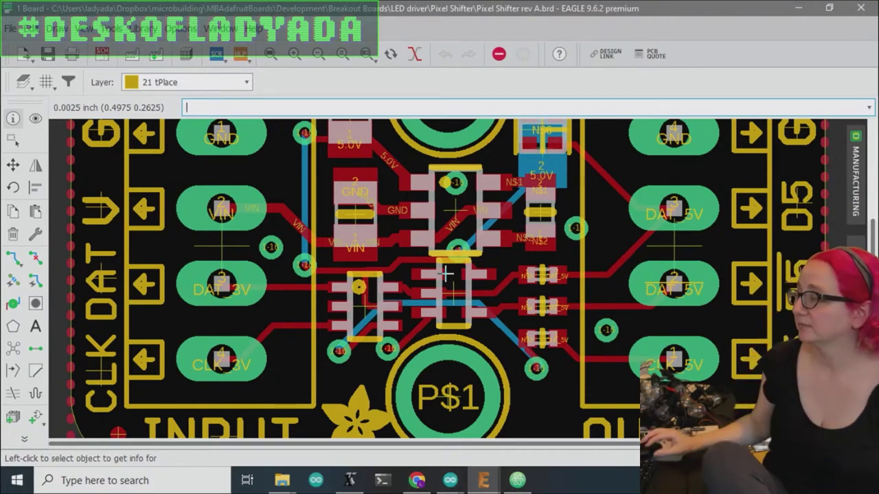
Load the DigiKey home page in the browser's NeoPixel RGBW LEDs tab.
click(421, 479)
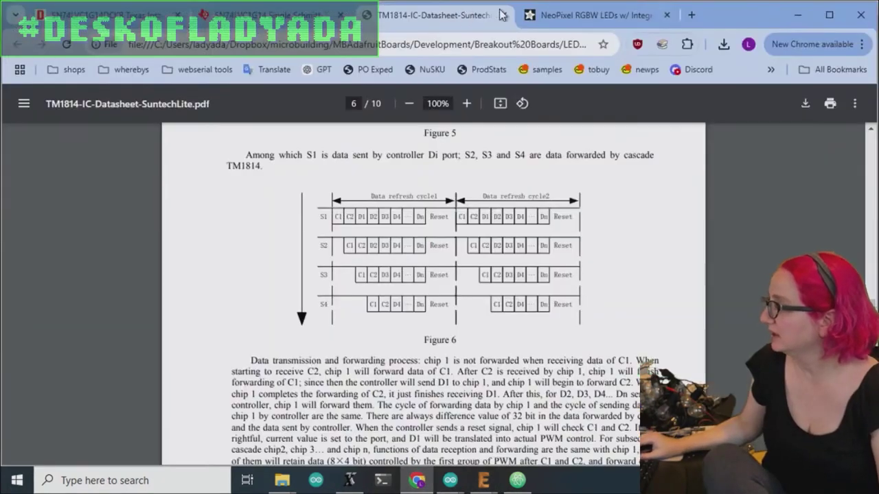
click(557, 17)
click(526, 42)
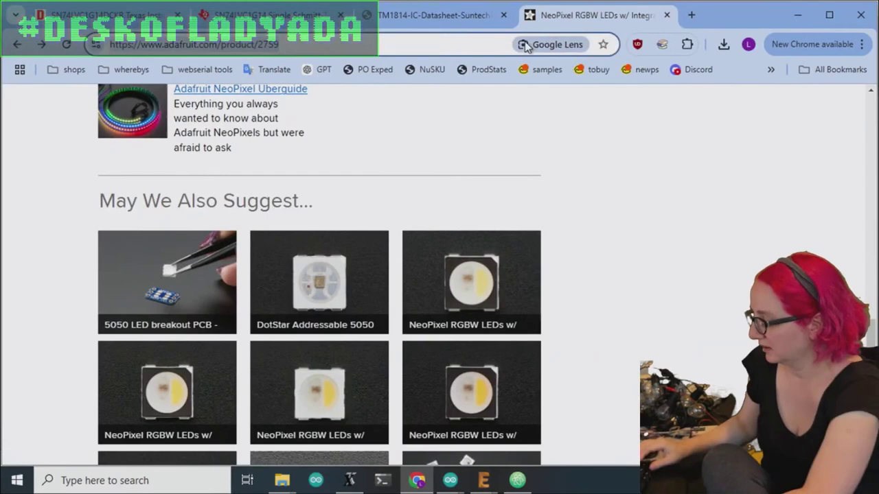
text(digikey.com)
key(Return)
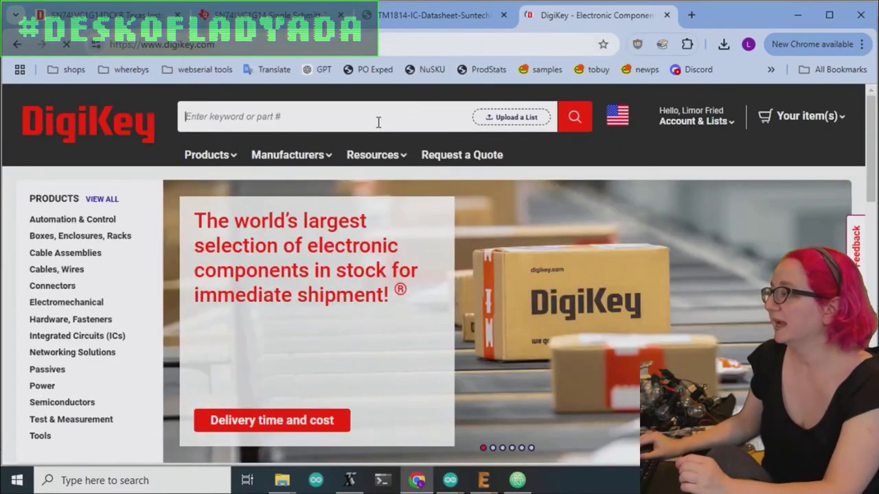
Search DigiKey for 'inverter' and open the Gates and Inverters category from the results.
click(377, 121)
text(inverter)
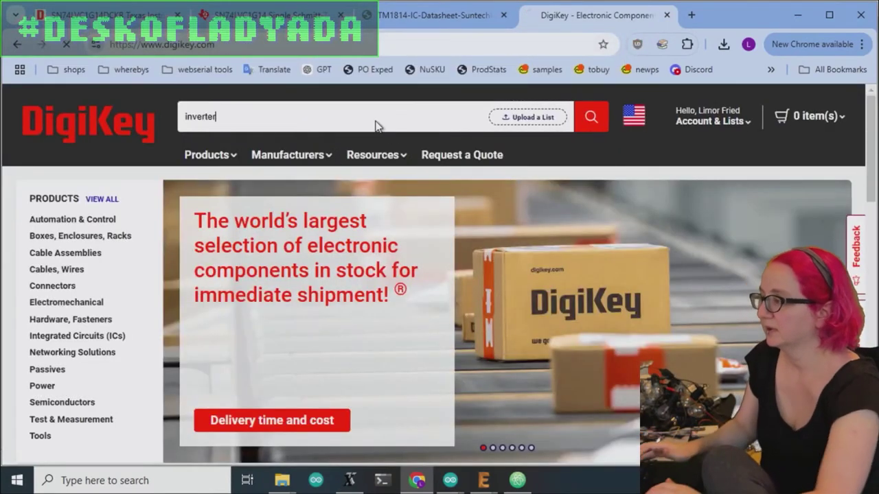
key(Return)
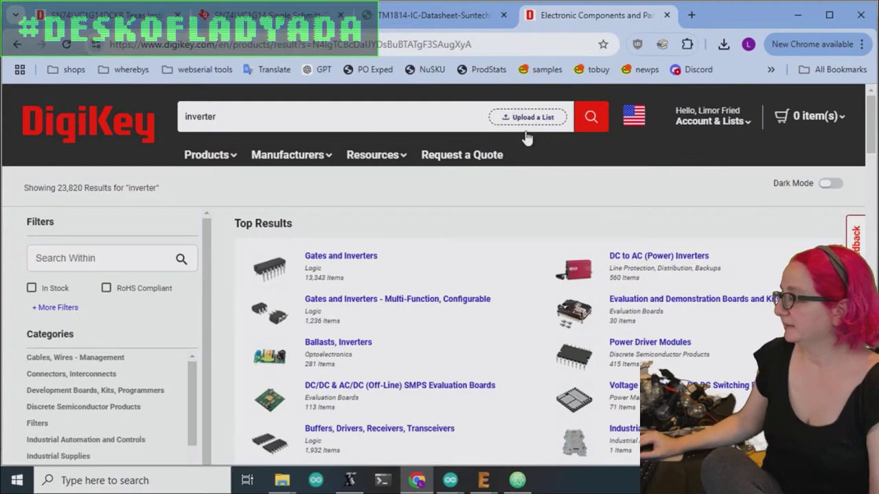
scroll(759, 216, down, 1)
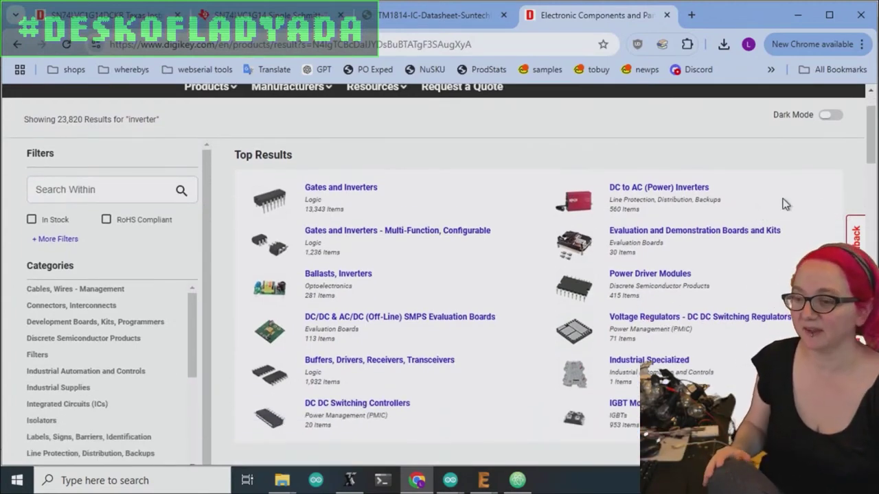
scroll(436, 420, up, 1)
scroll(432, 343, down, 2)
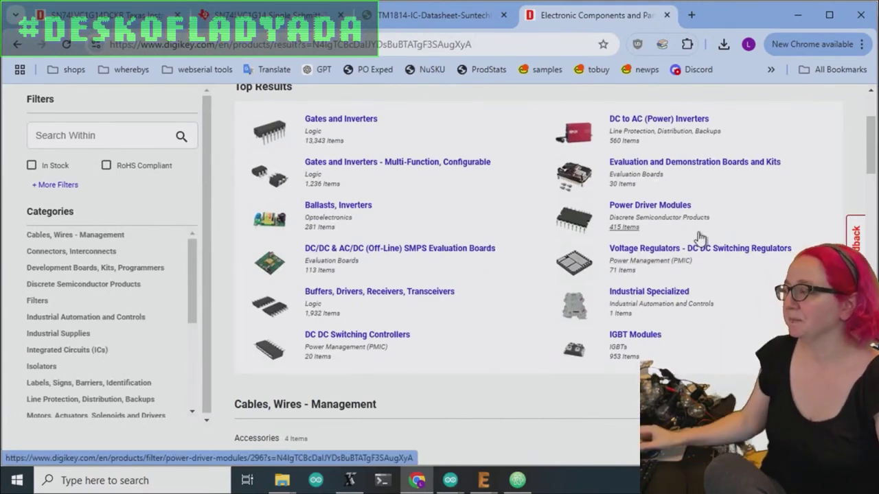
scroll(787, 141, up, 1)
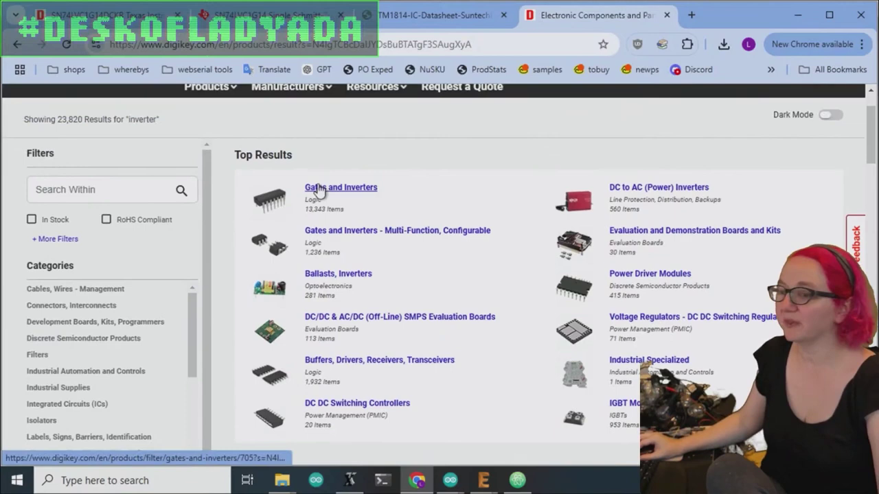
click(318, 189)
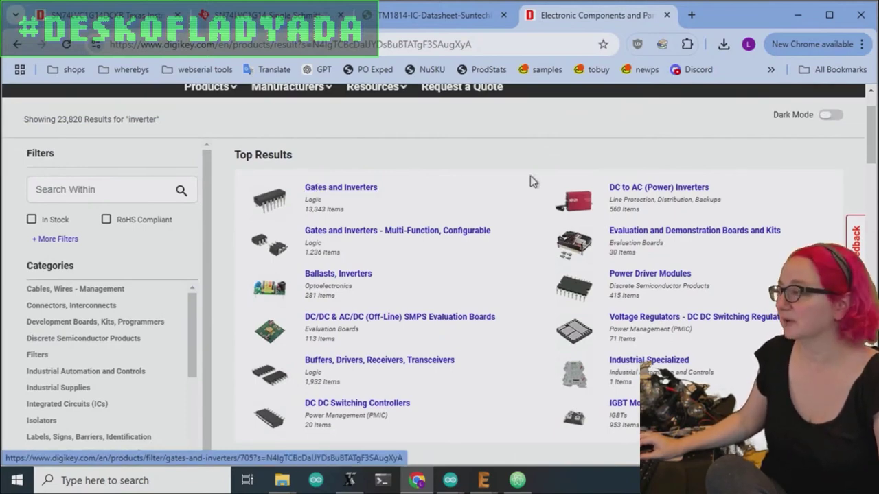
Filter the Gates and Inverters list to Active, In Stock parts, leaving 3,804 results.
scroll(583, 201, down, 2)
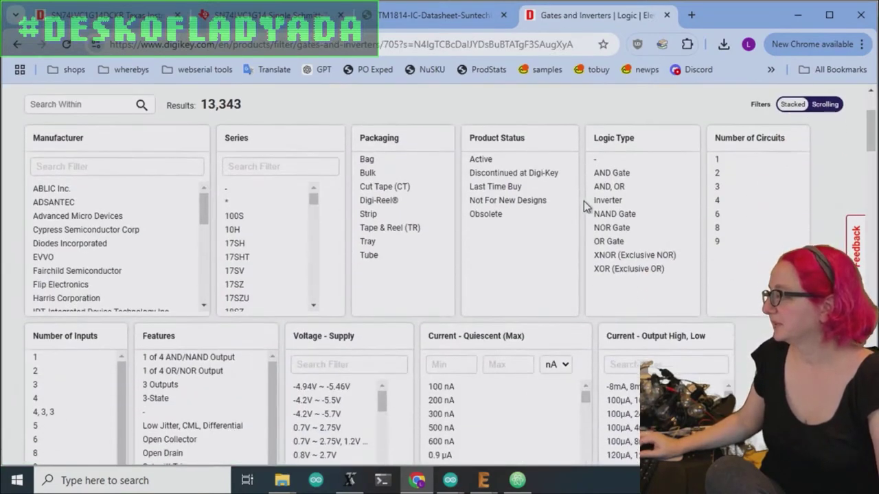
scroll(584, 201, up, 1)
click(481, 227)
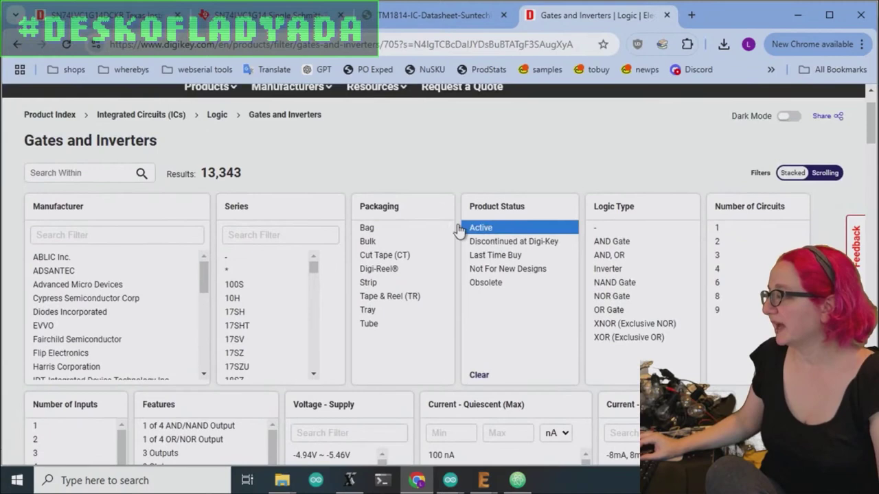
scroll(6, 218, down, 10)
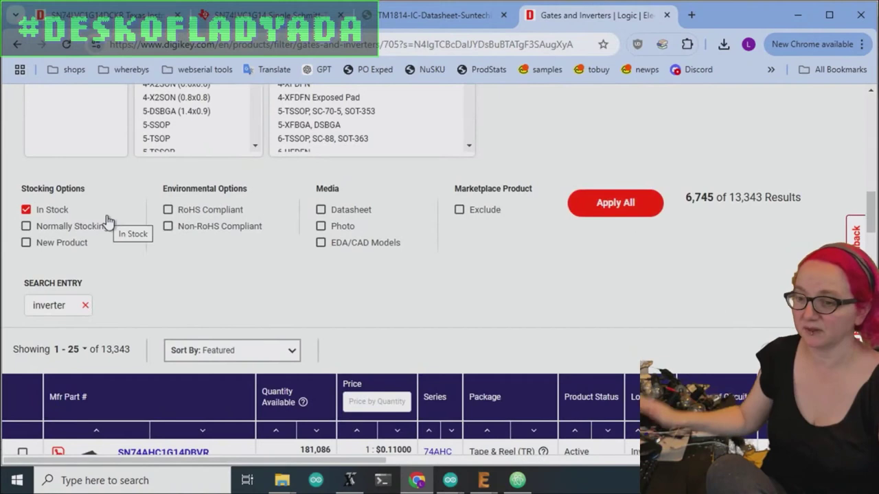
click(629, 203)
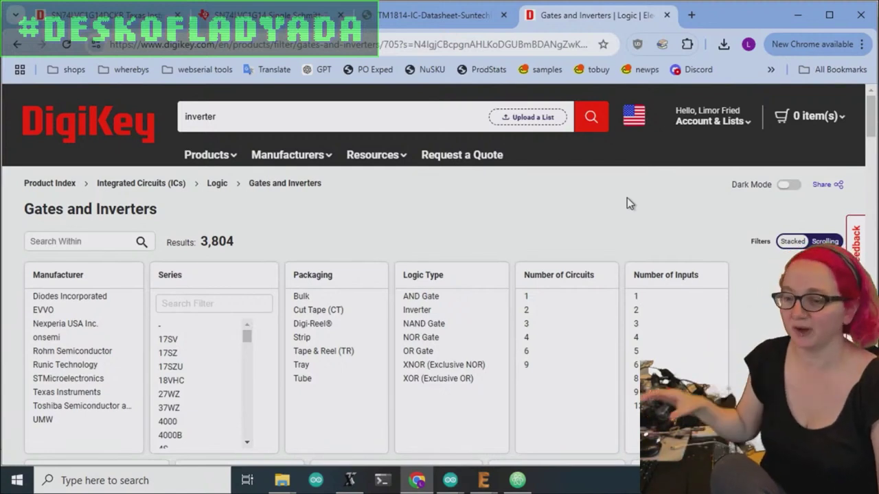
scroll(656, 217, down, 1)
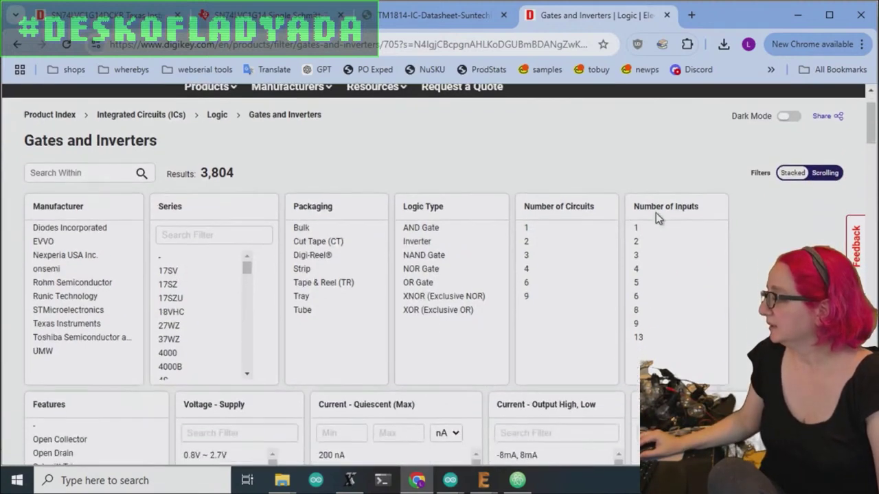
Bring EAGLE's '1 Board' window to the front from the taskbar.
mouse_move(484, 481)
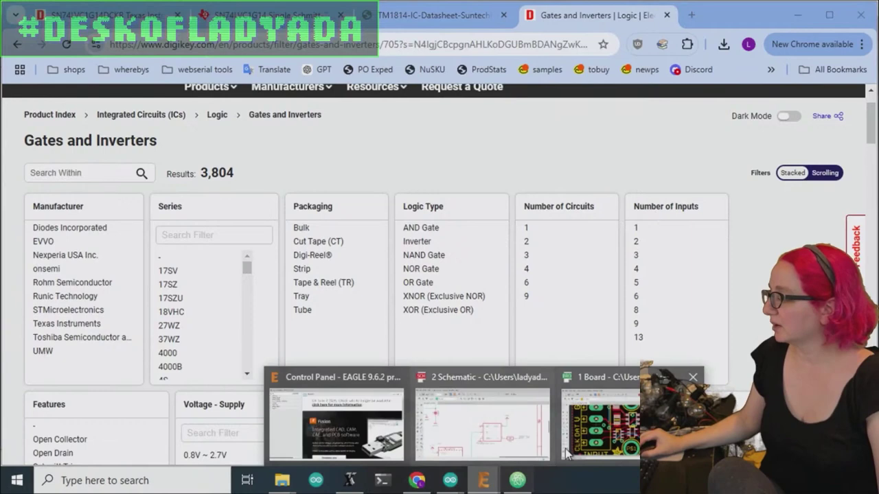
click(618, 431)
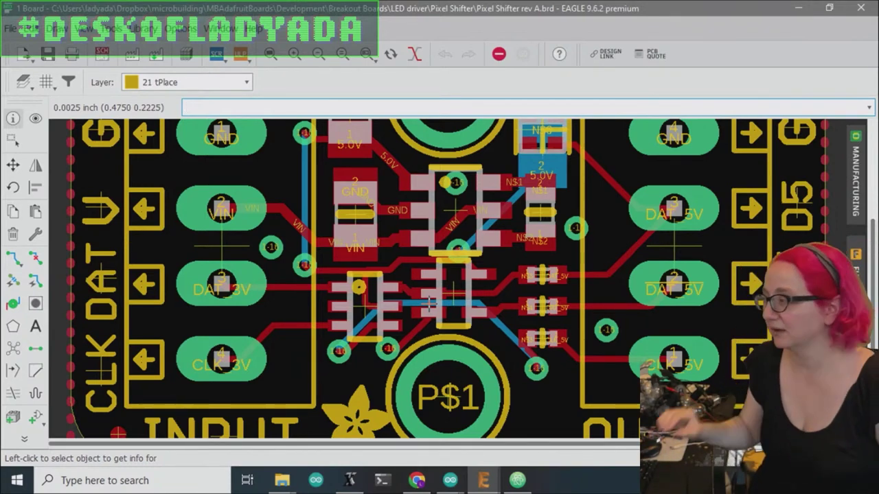
Minimize EAGLE and filter the gates to 1 circuit and 1 input.
click(798, 8)
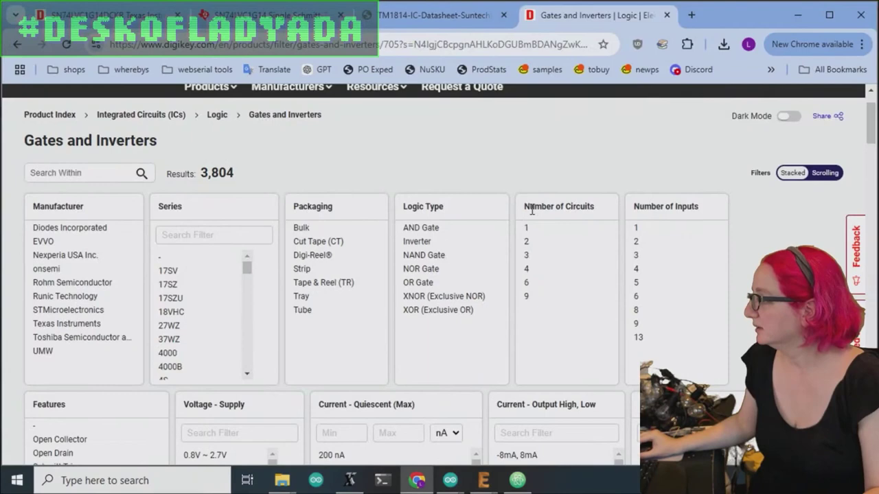
click(533, 229)
click(644, 226)
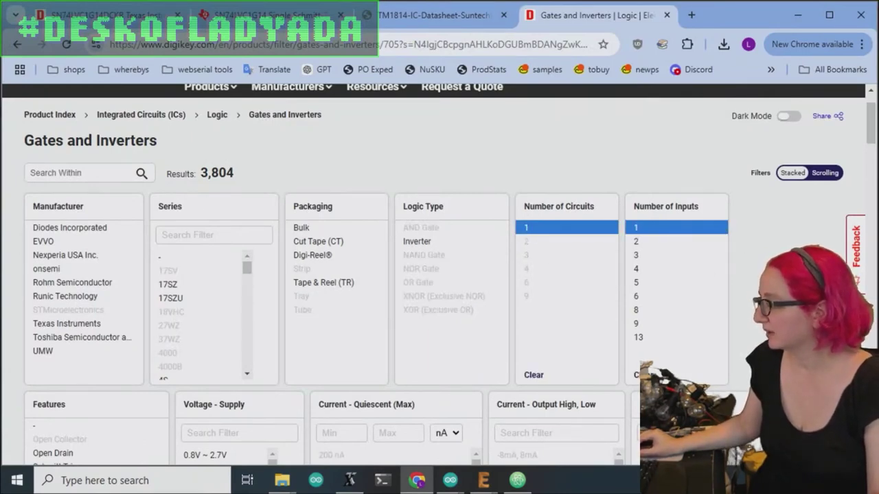
scroll(618, 213, down, 10)
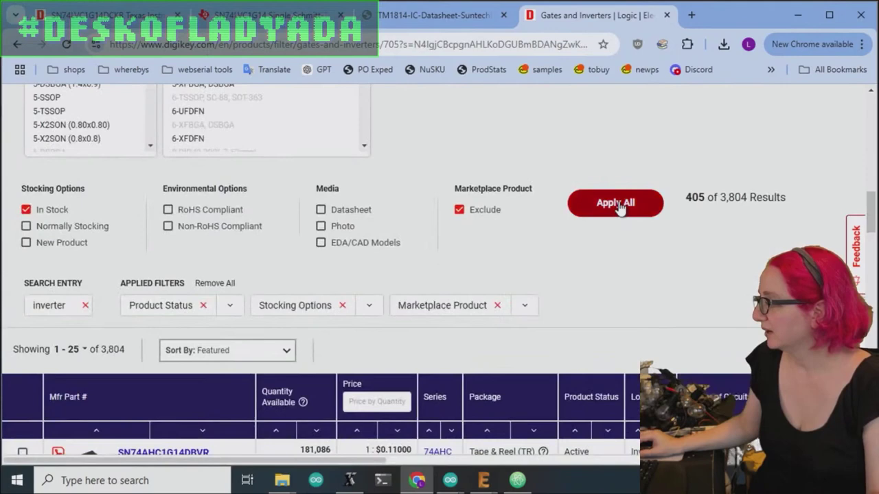
click(618, 204)
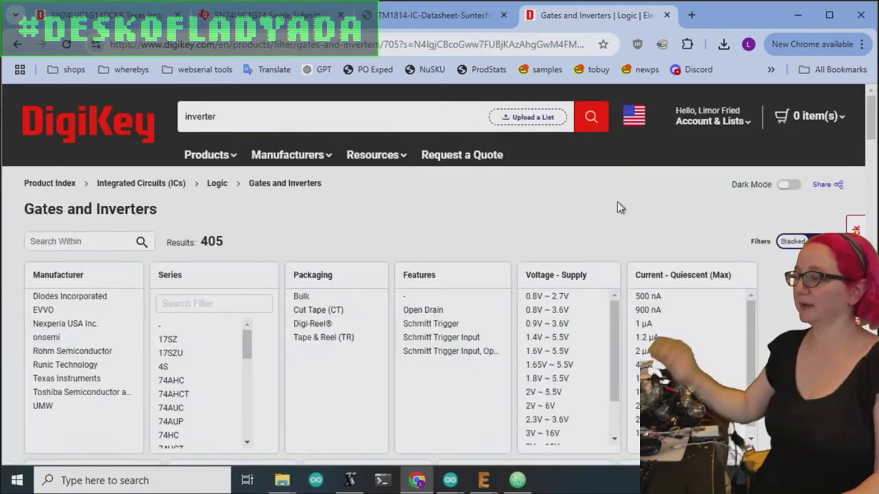
Limit Features to Schmitt Trigger only, excluding Open Drain, leaving 357 results.
scroll(515, 240, down, 1)
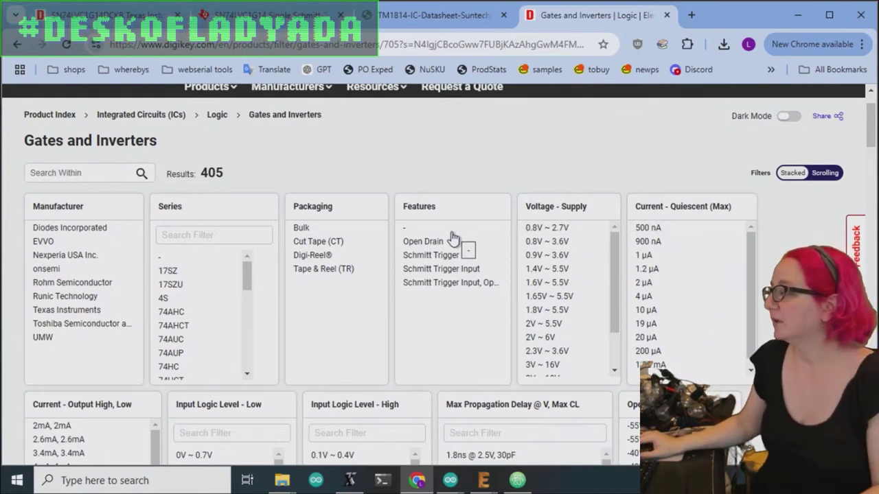
drag(452, 233, 455, 310)
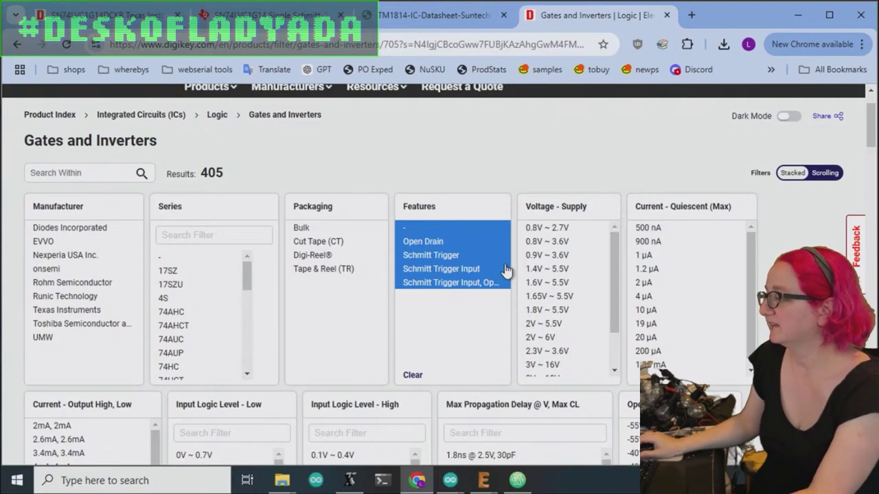
ctrl+click(487, 289)
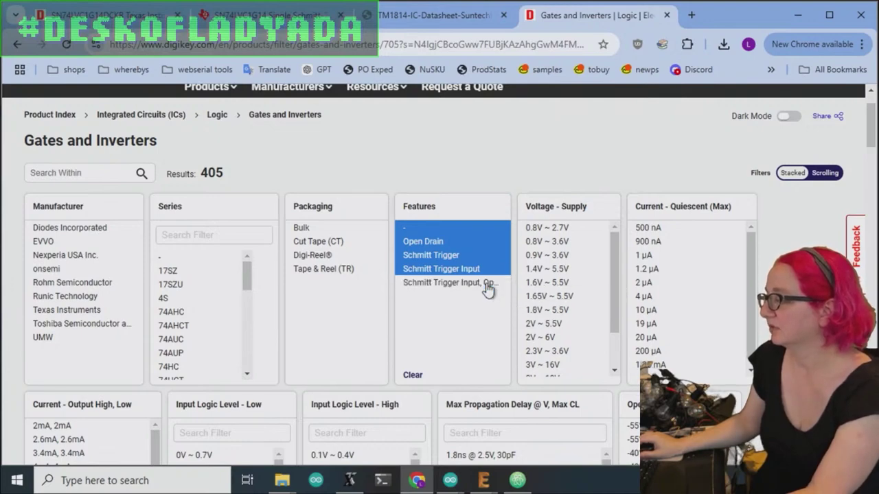
ctrl+click(439, 242)
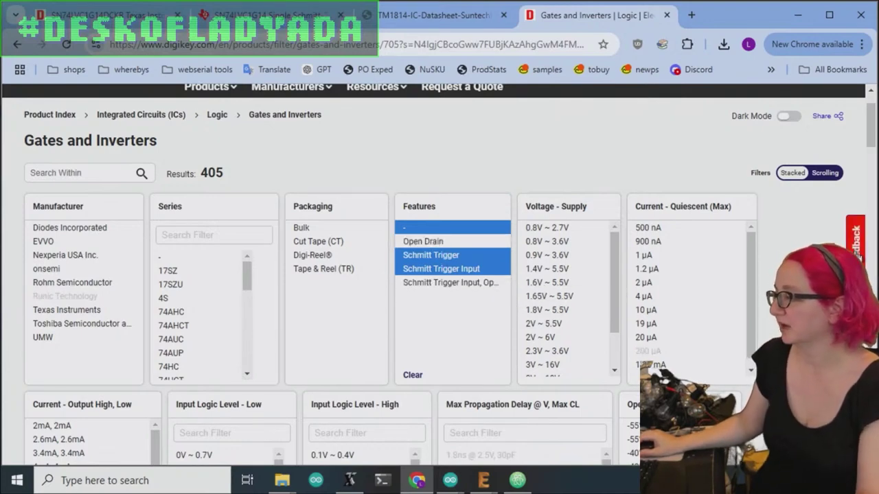
scroll(443, 247, down, 4)
scroll(440, 275, down, 3)
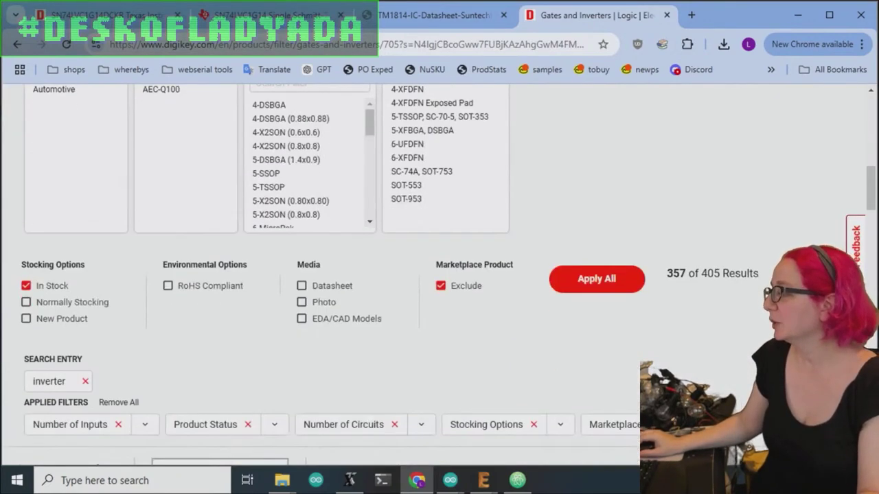
click(594, 277)
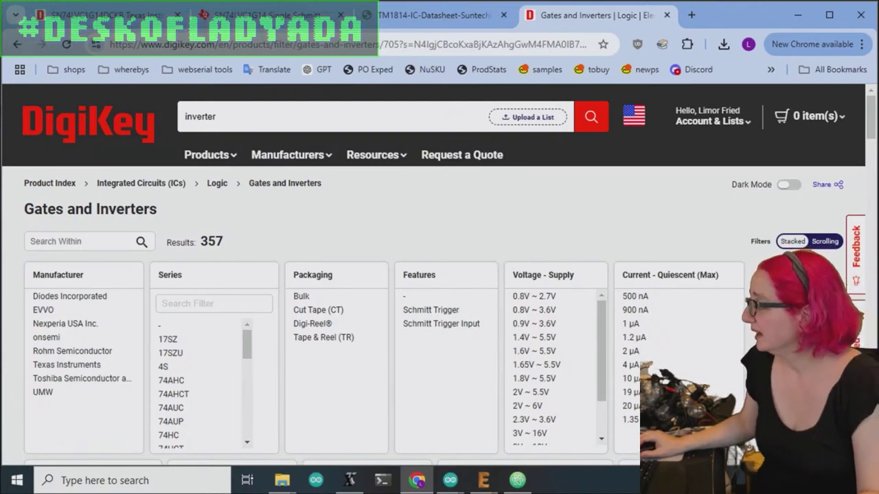
scroll(602, 225, down, 2)
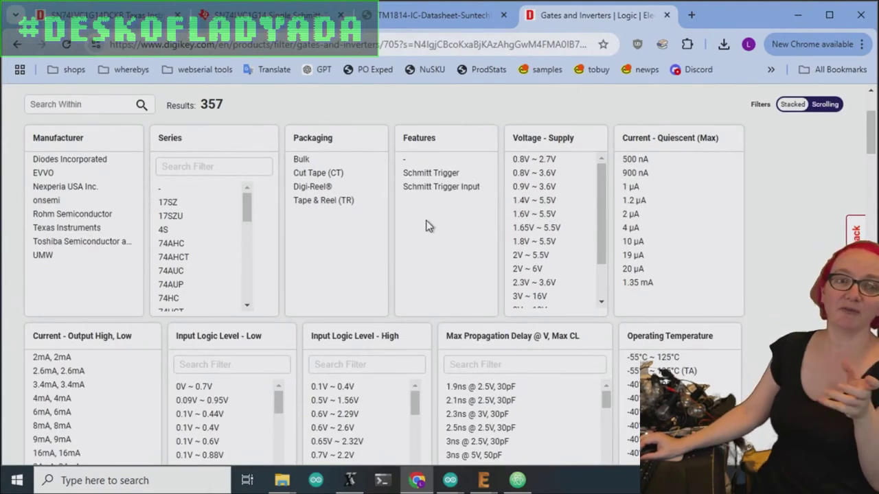
mouse_move(484, 481)
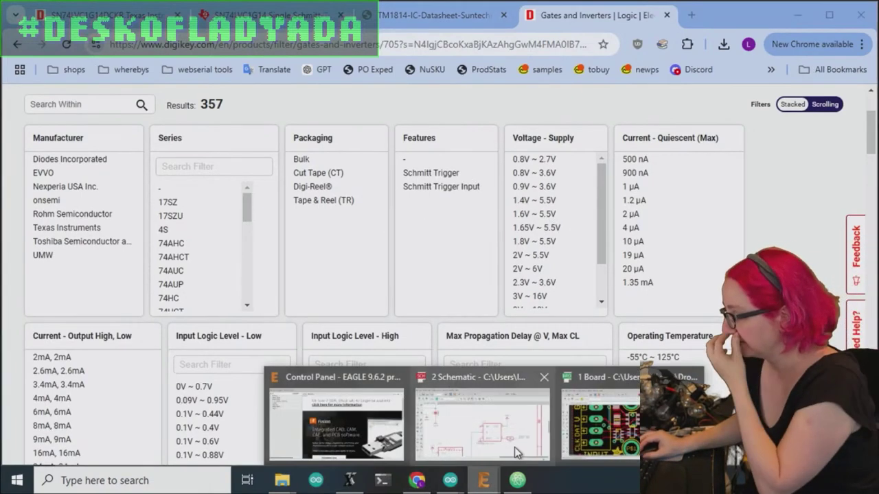
click(515, 443)
scroll(658, 129, down, 2)
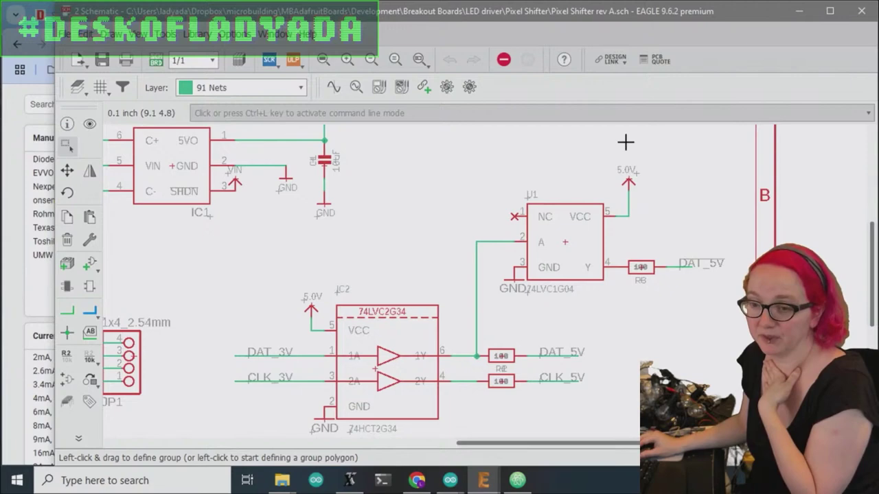
click(417, 480)
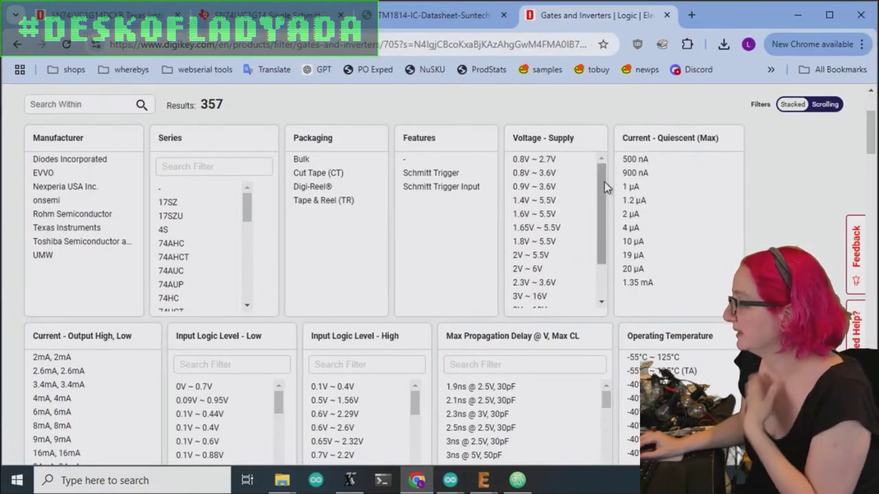
Filter supply voltage to ten ranges, from 1.4V ~ 5.5V through 4.5V ~ 5.5V, including 3V ~ 18V.
scroll(601, 188, down, 1)
click(569, 191)
click(566, 204)
click(565, 218)
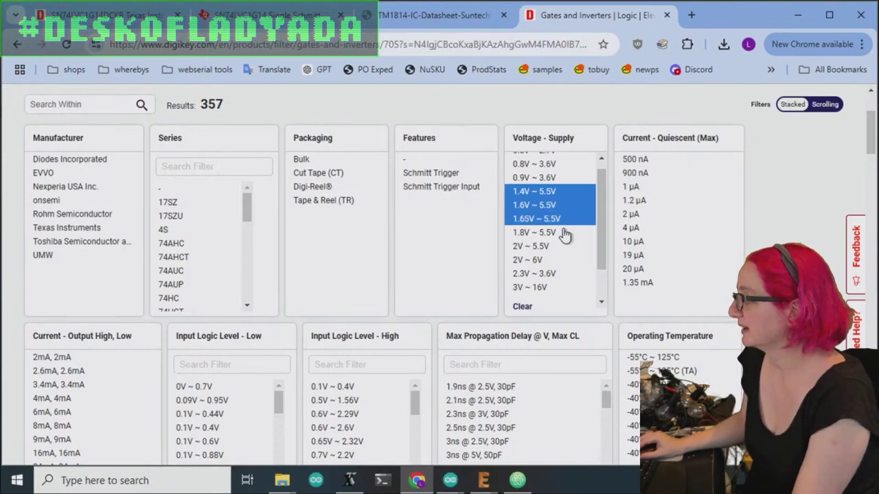
click(563, 233)
click(562, 246)
scroll(606, 242, down, 3)
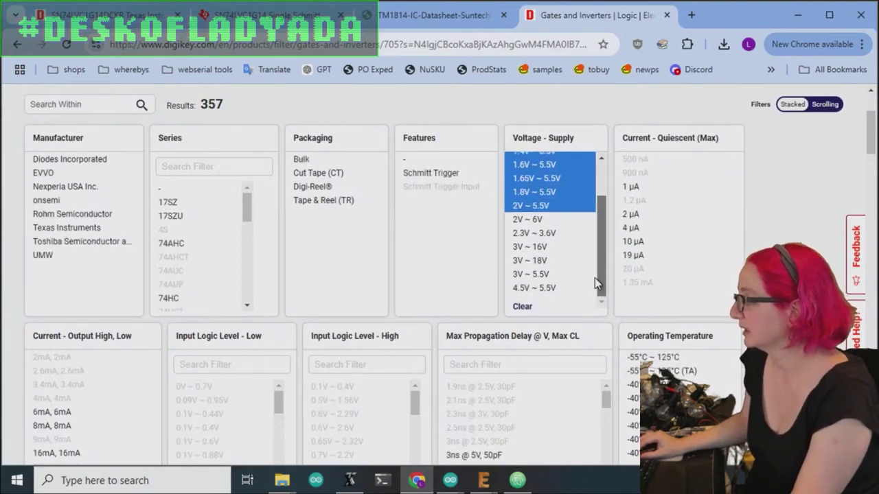
click(547, 220)
click(551, 246)
click(554, 261)
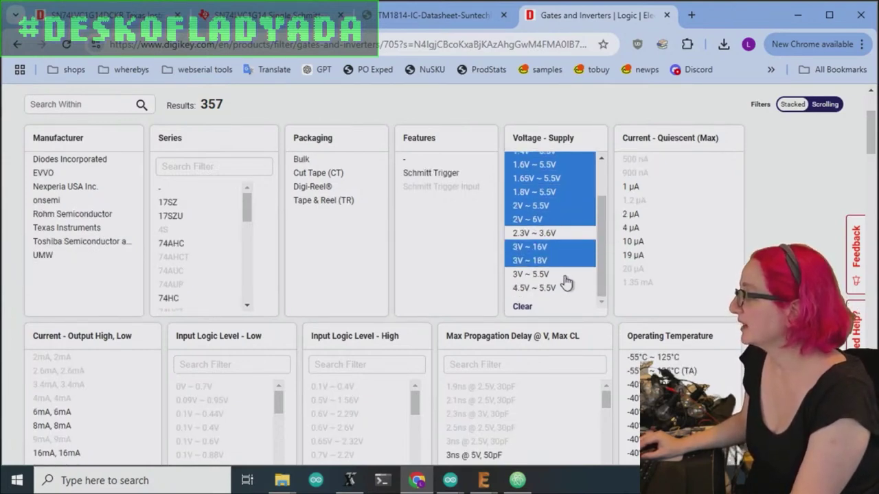
click(563, 274)
click(570, 288)
scroll(807, 244, down, 1)
scroll(808, 244, down, 10)
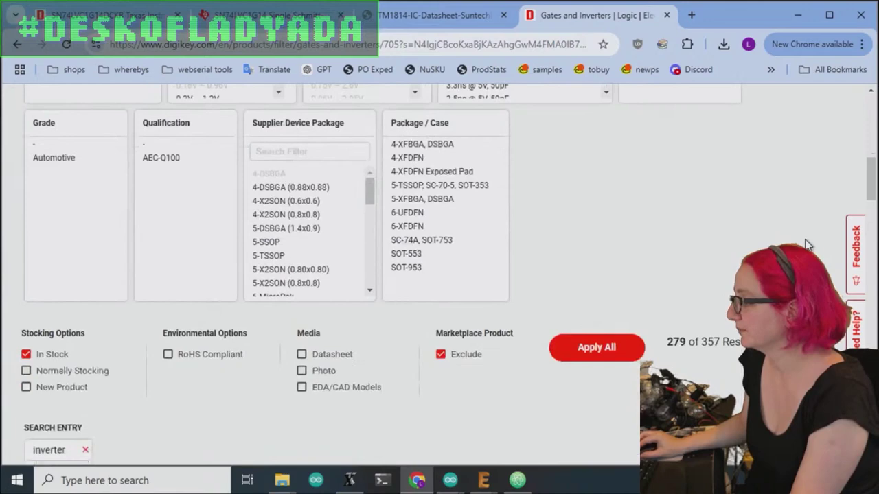
click(596, 211)
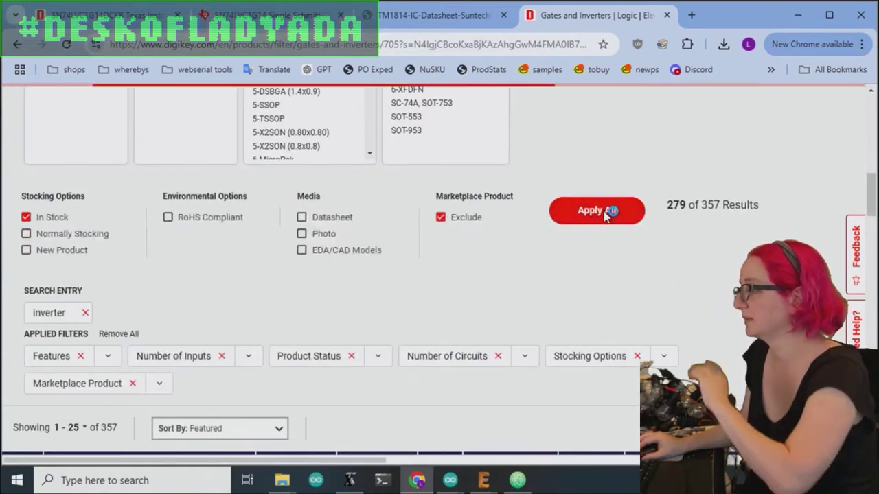
Select all Supplier Device Package entries except 4-DSBGA (0.88x0.88) and 5-DSBGA (1.4x0.9).
scroll(729, 215, down, 5)
scroll(729, 215, down, 3)
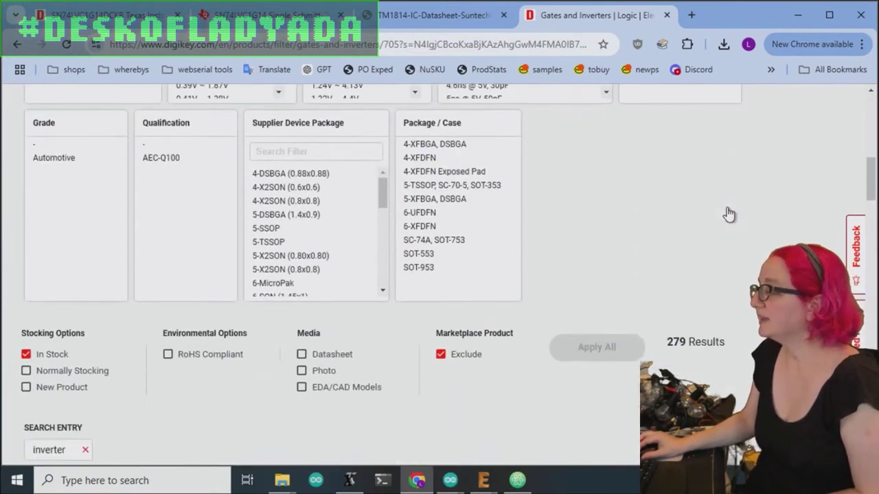
scroll(726, 214, up, 1)
drag(386, 273, 368, 358)
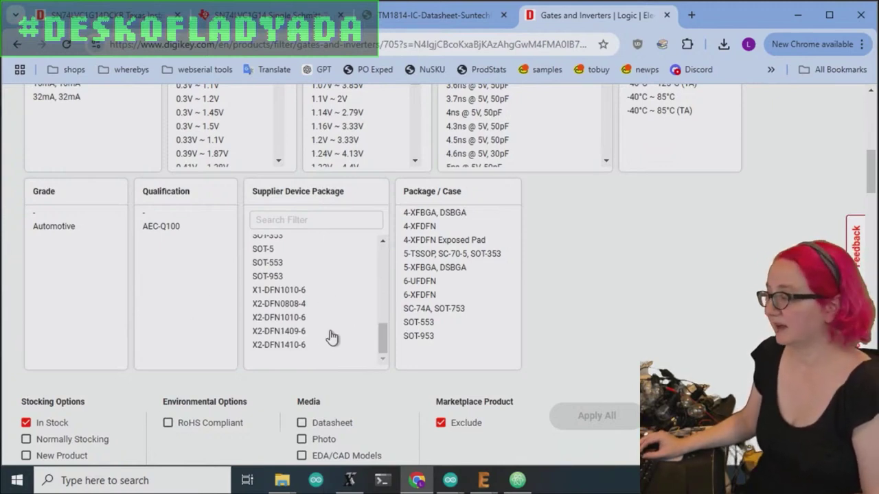
drag(322, 354, 330, 269)
scroll(330, 288, up, 5)
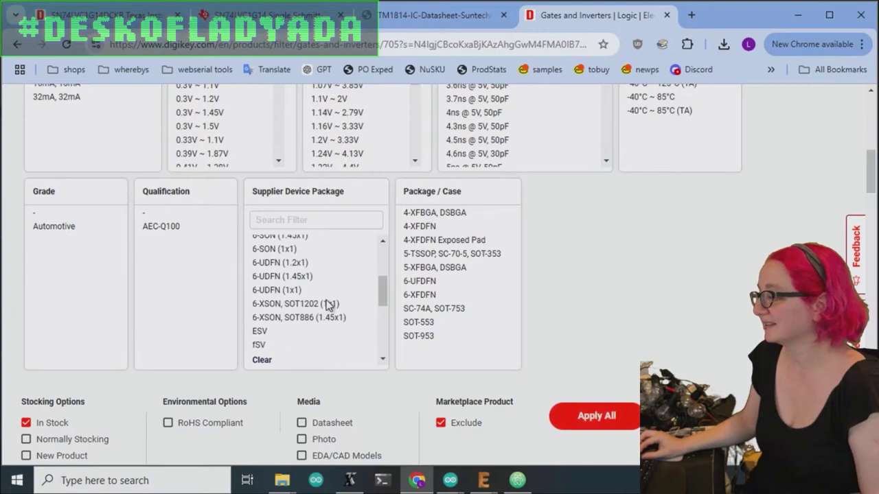
scroll(327, 306, up, 2)
drag(326, 306, 314, 359)
scroll(346, 346, down, 3)
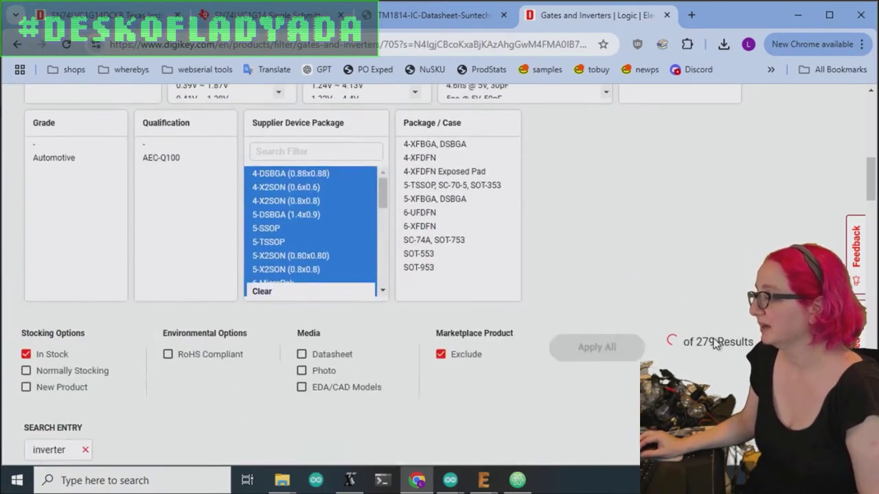
scroll(728, 261, up, 1)
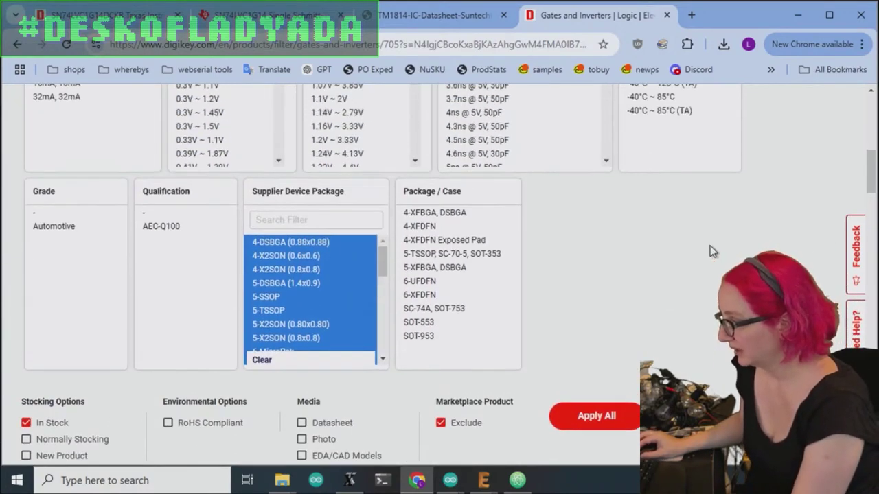
ctrl+click(320, 242)
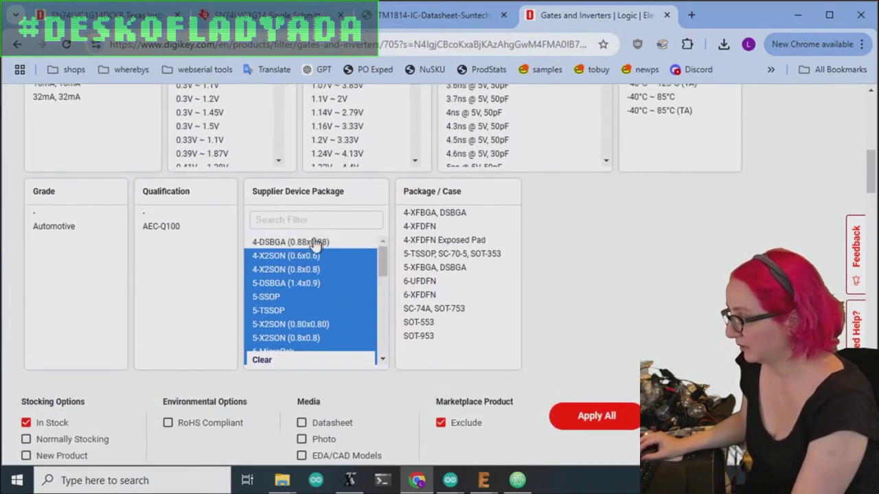
ctrl+click(287, 284)
Also exclude SOT-23-5, SOT-25 and SOT-5, and apply the package filter for 223 results.
drag(385, 273, 377, 324)
scroll(370, 321, down, 2)
click(300, 297)
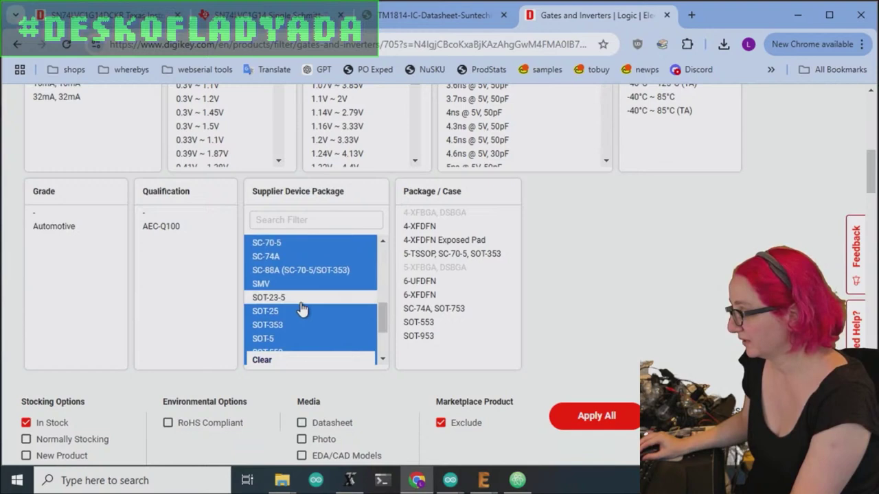
click(300, 311)
drag(382, 320, 383, 341)
click(324, 259)
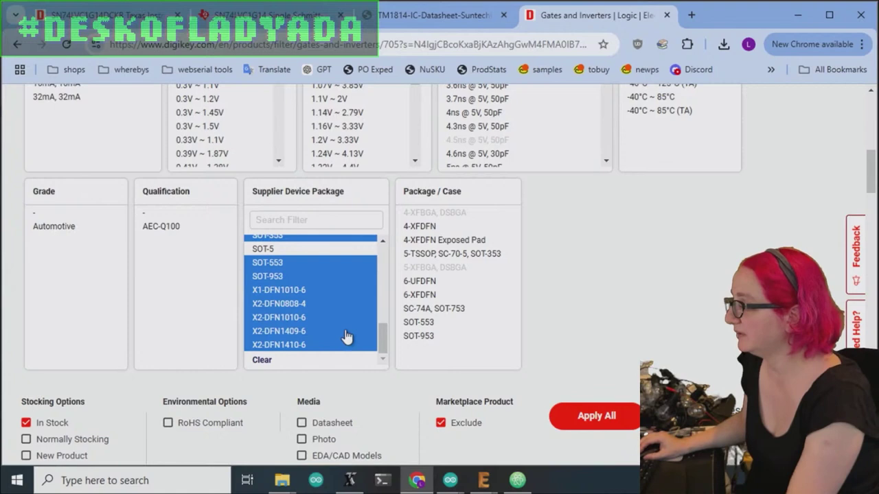
drag(386, 338, 383, 304)
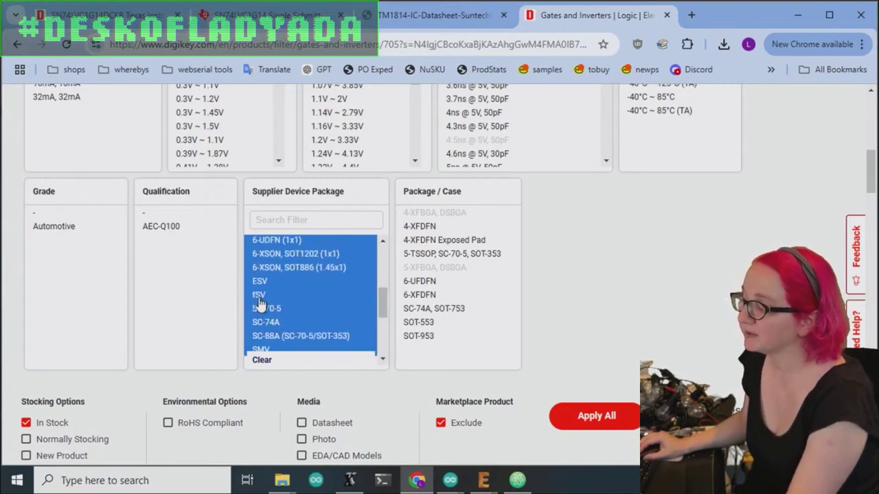
drag(381, 310, 390, 266)
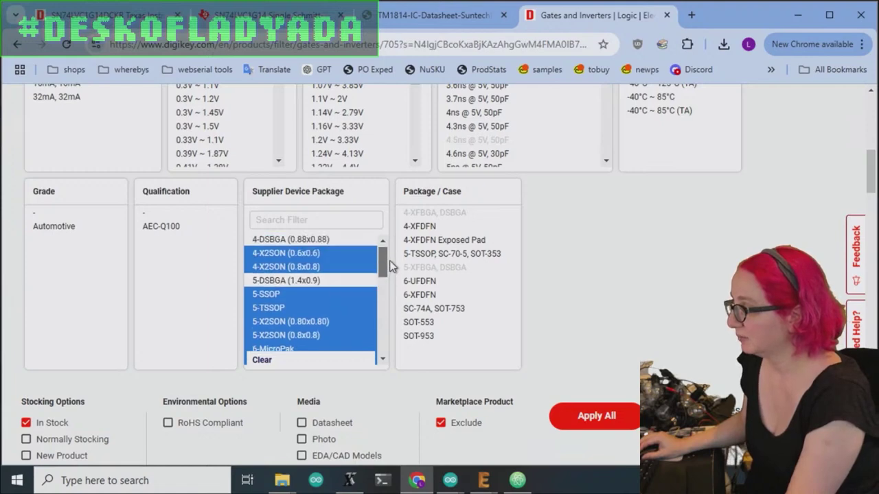
click(583, 417)
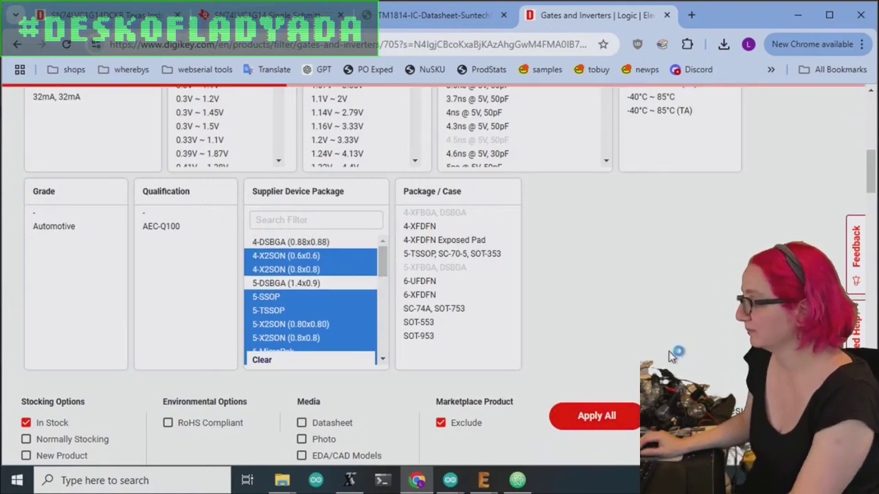
scroll(645, 351, down, 7)
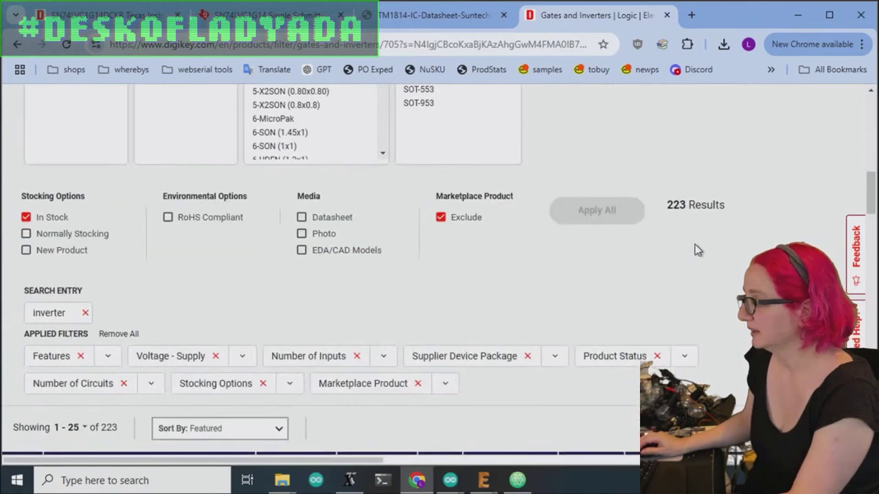
Browse the filtered results table and open the 74AHC1G04GV,125 product page.
scroll(684, 246, down, 4)
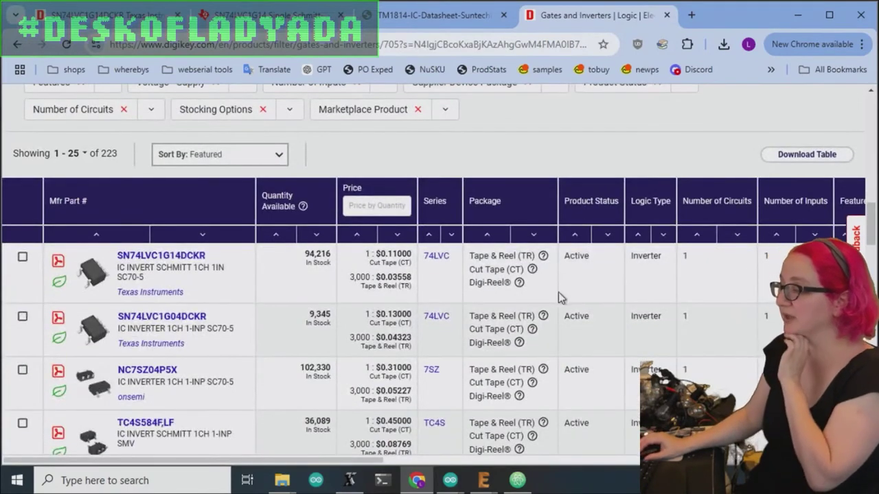
mouse_move(540, 300)
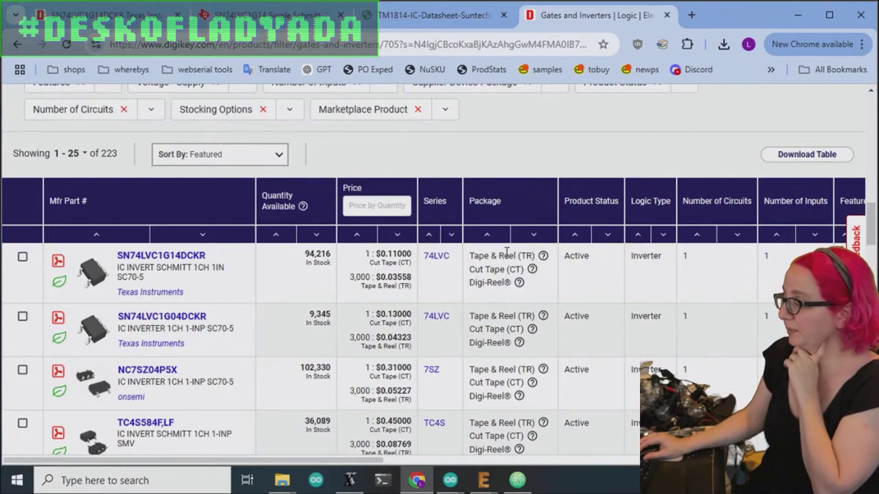
mouse_move(83, 291)
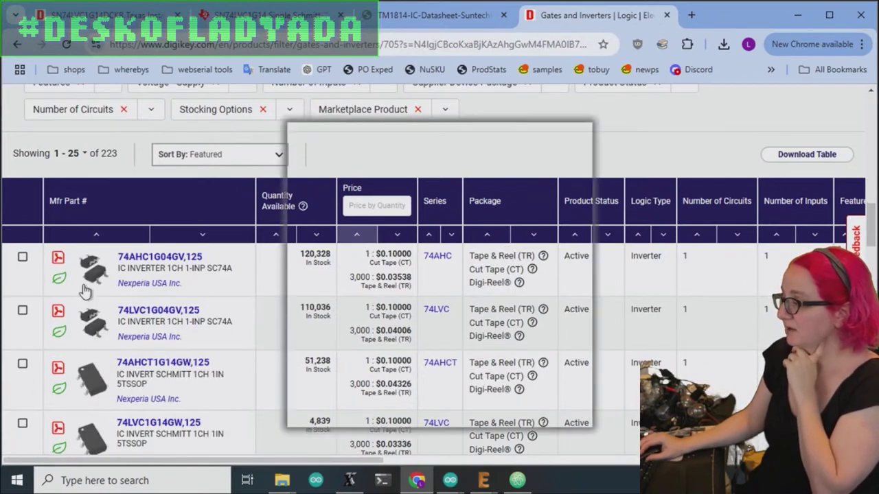
mouse_move(497, 339)
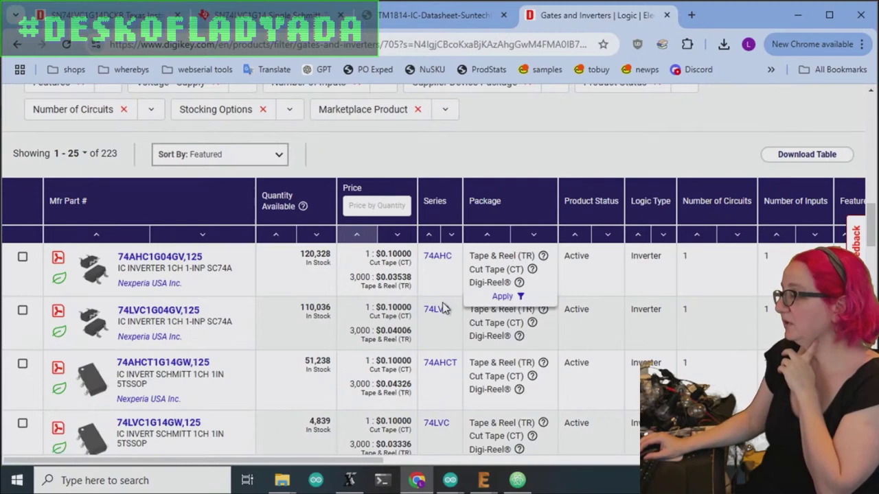
drag(363, 459, 478, 467)
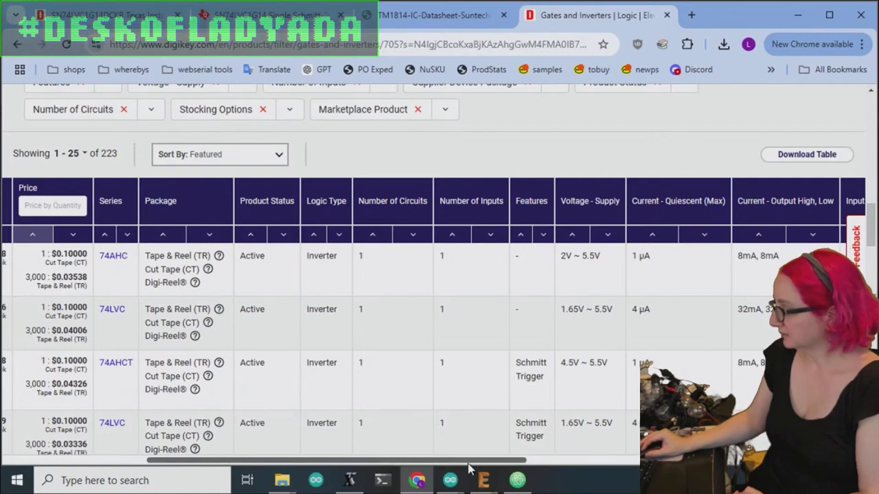
drag(469, 469, 670, 467)
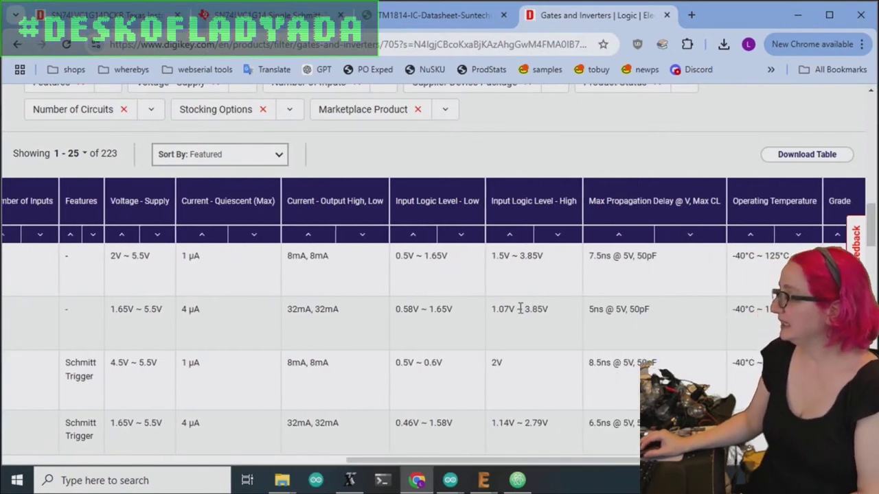
mouse_move(335, 310)
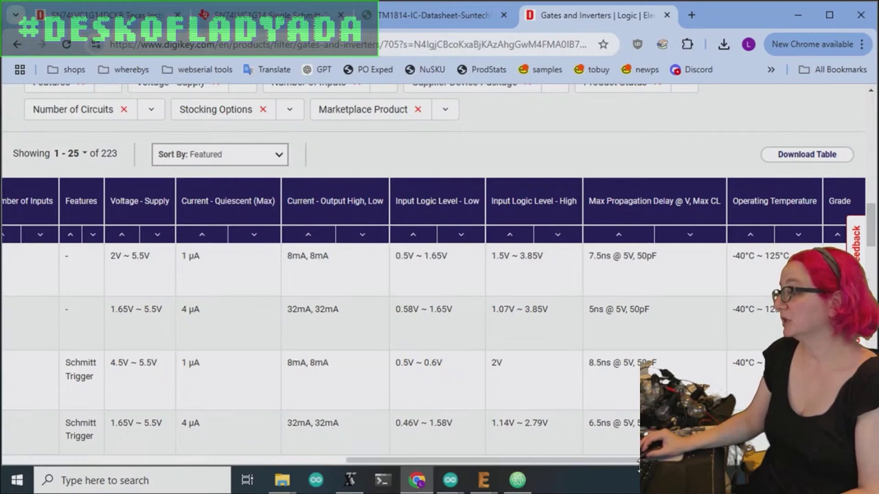
scroll(433, 316, right, 5)
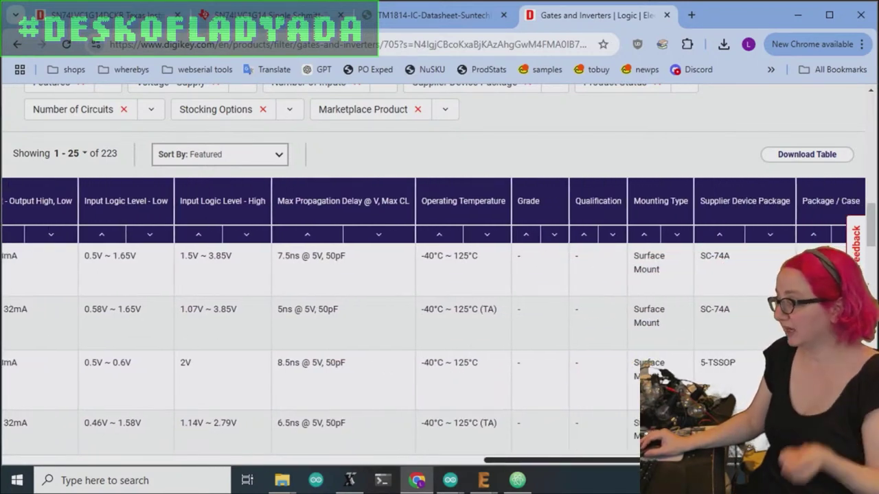
scroll(433, 316, left, 2)
scroll(434, 316, left, 1)
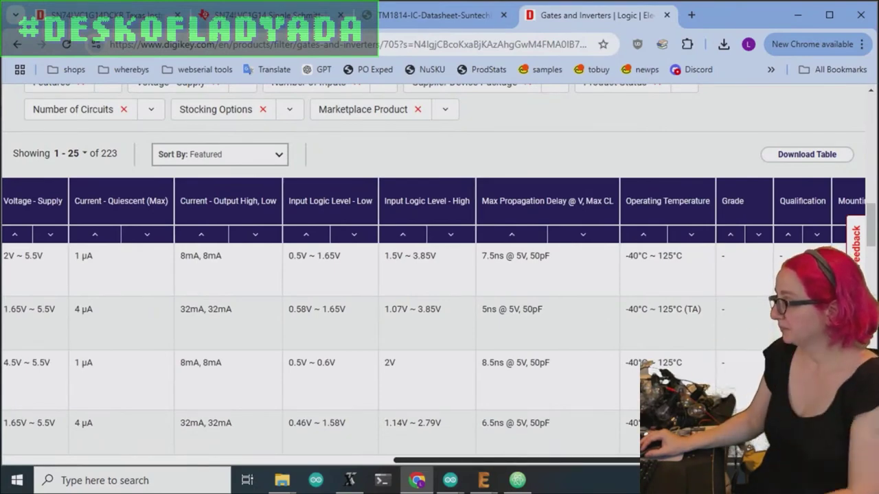
scroll(82, 399, left, 10)
scroll(403, 408, right, 5)
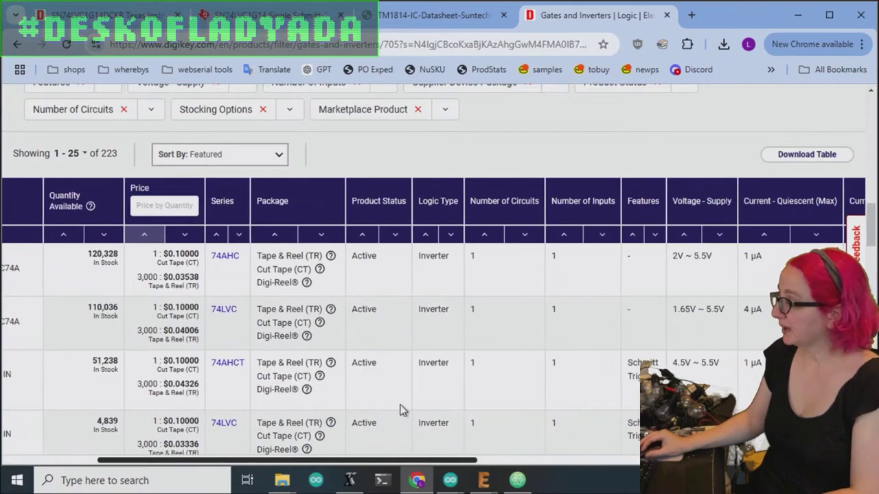
scroll(481, 410, right, 3)
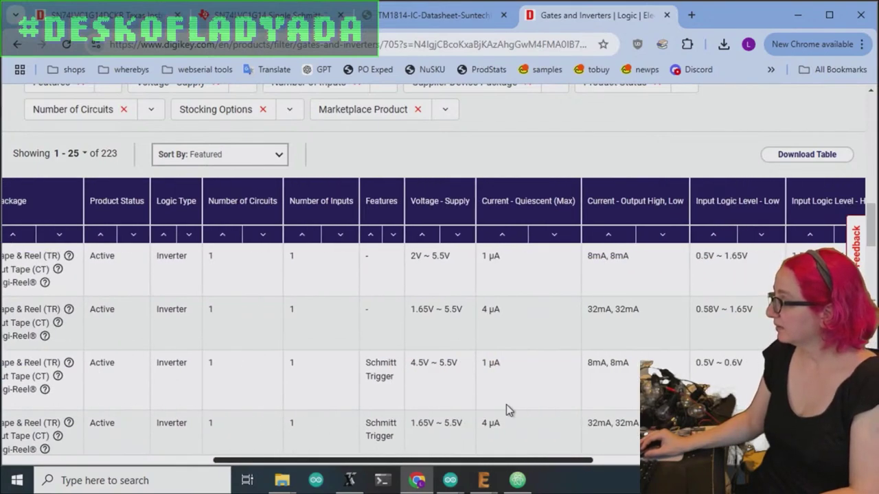
scroll(515, 406, right, 1)
scroll(524, 409, left, 10)
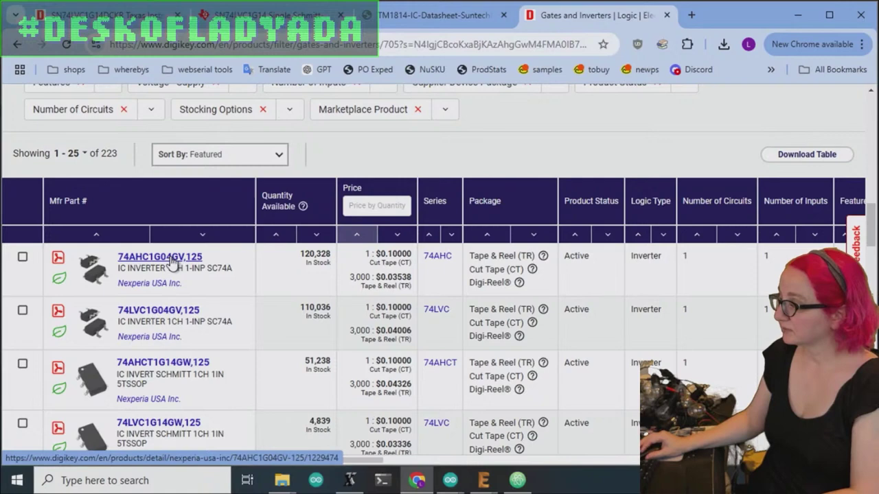
click(172, 260)
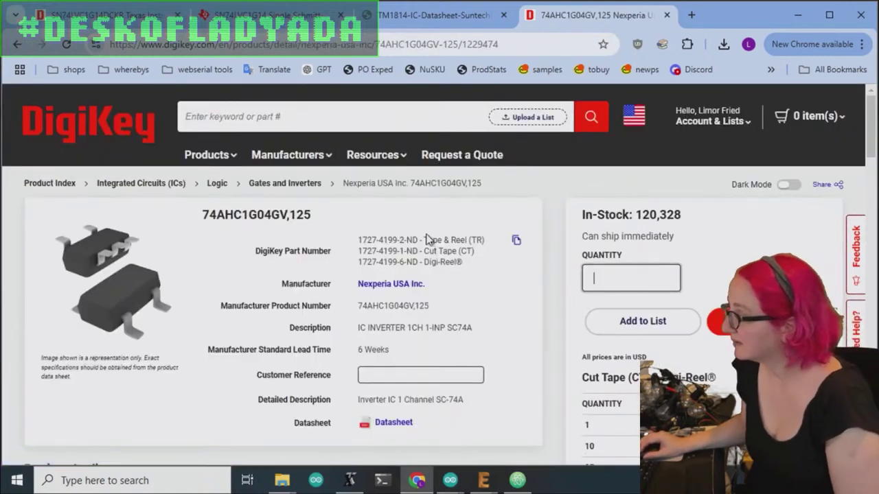
scroll(480, 248, down, 2)
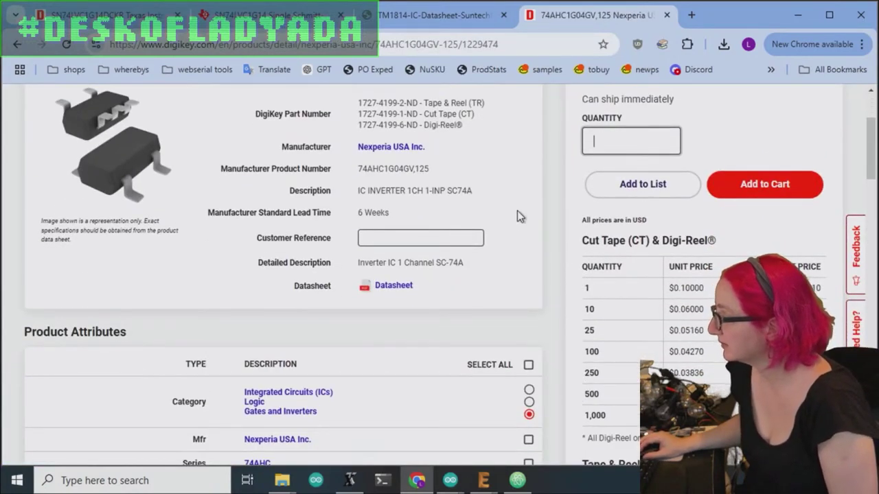
Search Google for 'sc-70 sc-74' in a new tab.
key(ctrl+t)
text(sc-)
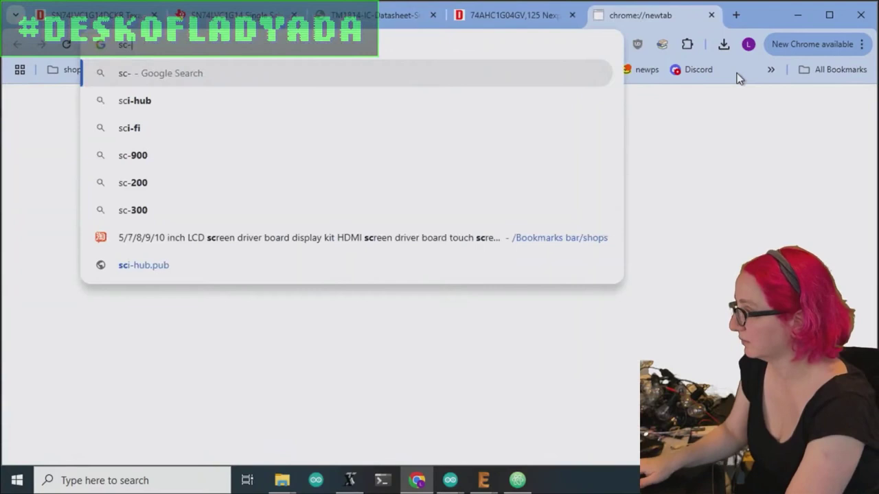
text(70 sc-7)
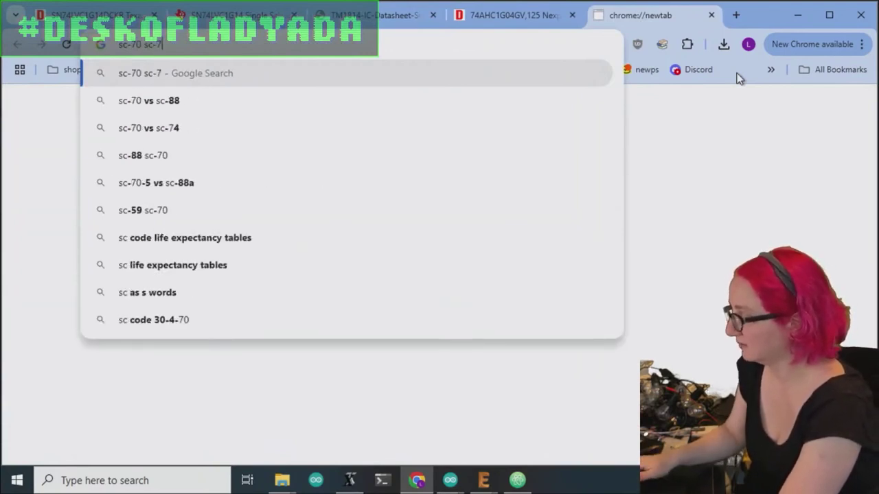
text(4)
key(Return)
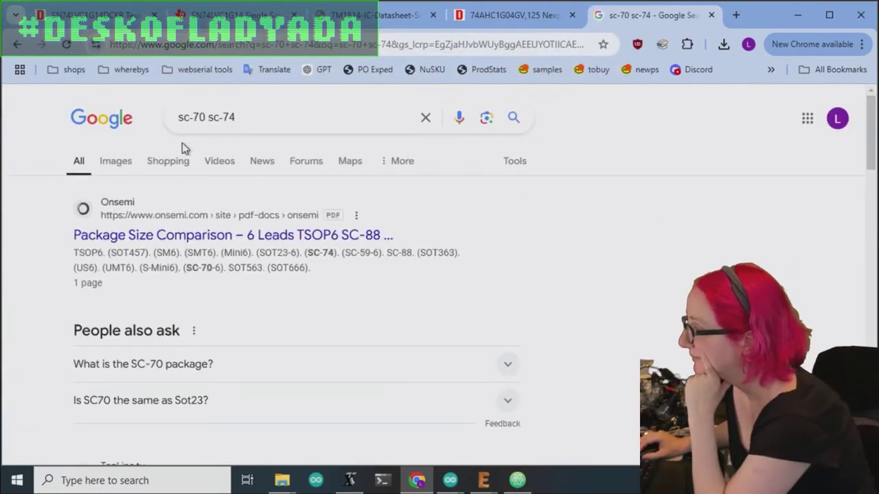
Open onsemi's 6-lead Package Size Comparison PDF and highlight the SC-74 alias under TSOP6.
click(165, 237)
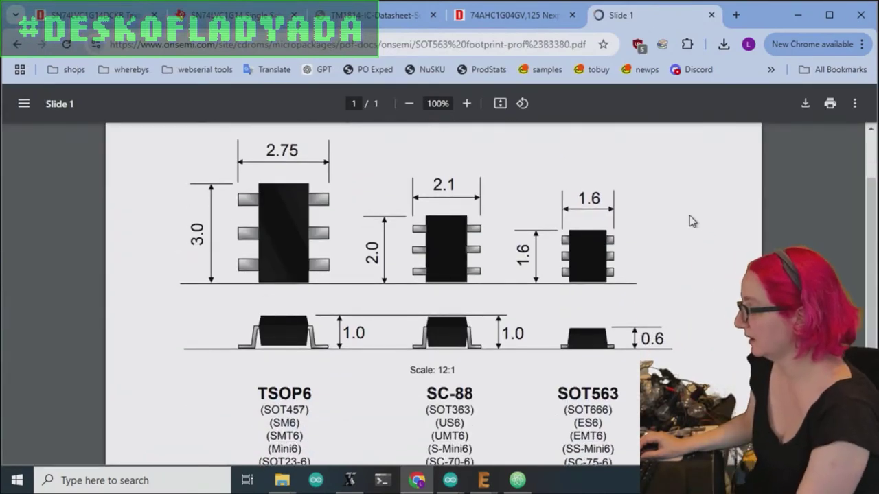
ctrl+scroll(690, 221, down, 3)
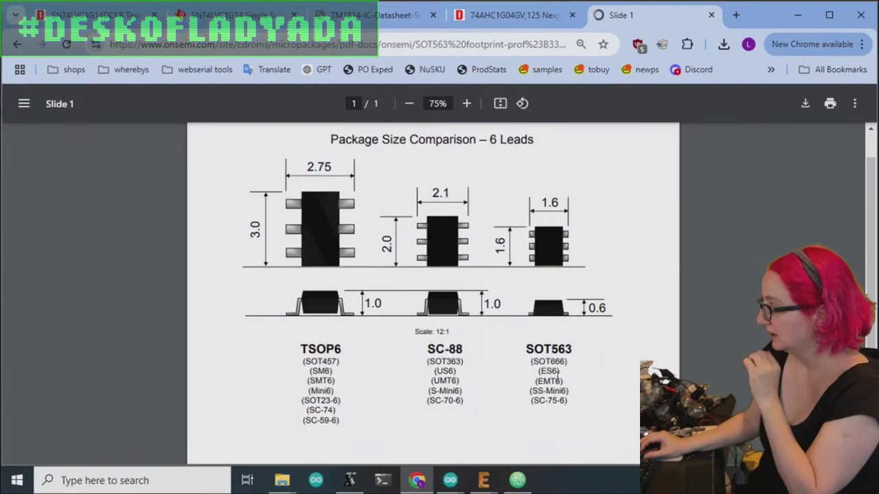
scroll(586, 381, down, 1)
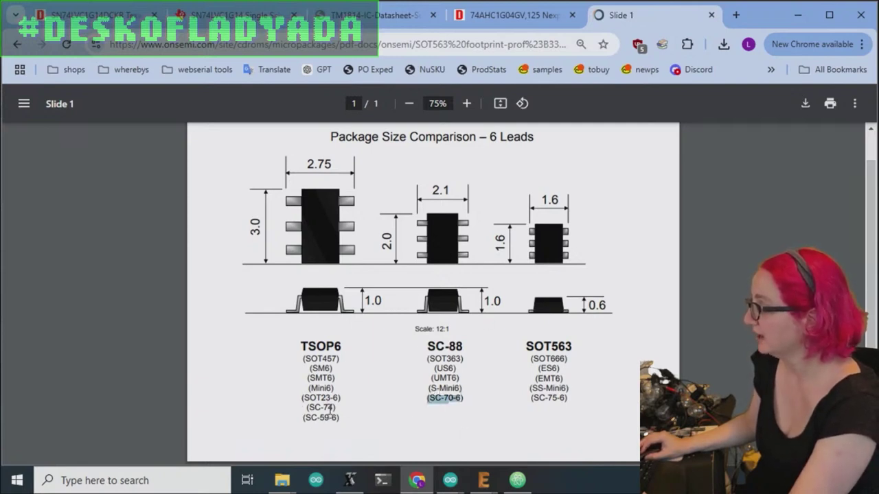
drag(325, 408, 346, 411)
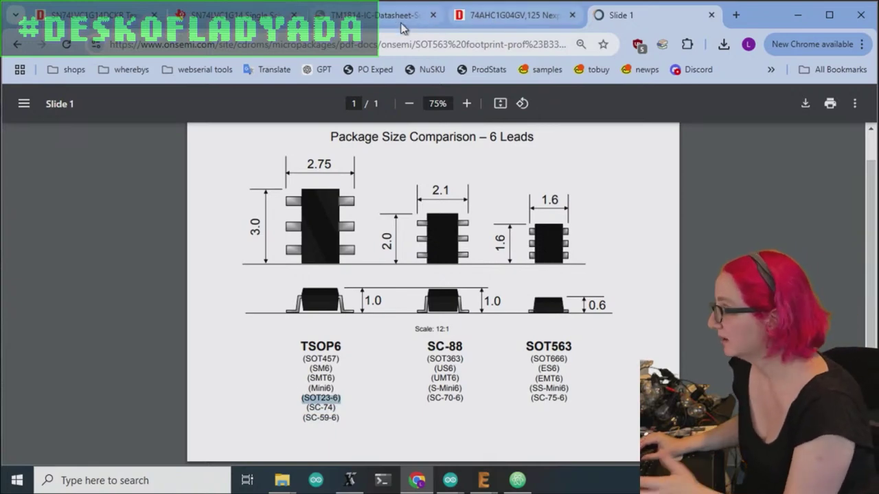
Return to the Gates and Inverters results on the DigiKey tab.
click(508, 16)
key(alt+Left)
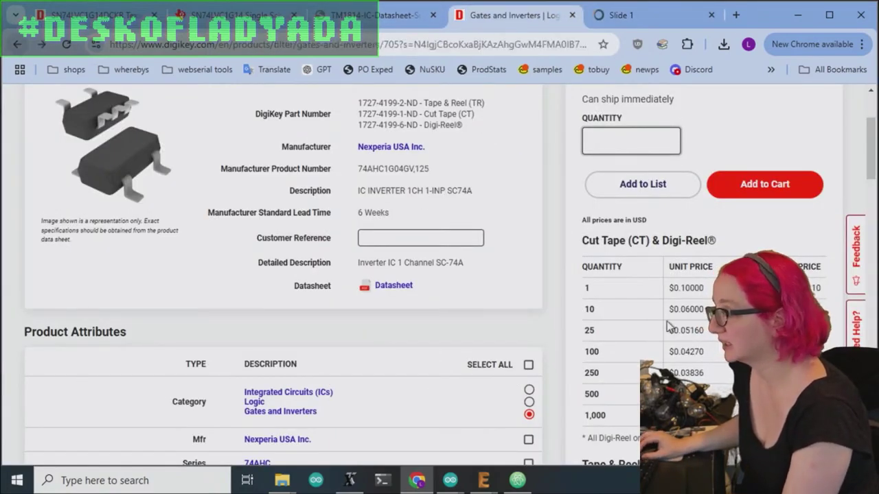
scroll(592, 285, up, 6)
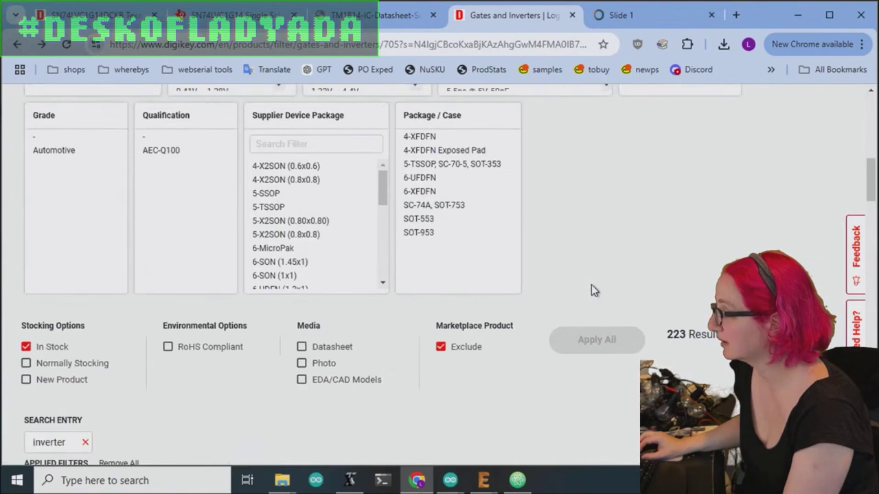
Filter Package/Case to every type except SC-74A, SOT-753, leaving 175 parts.
click(447, 230)
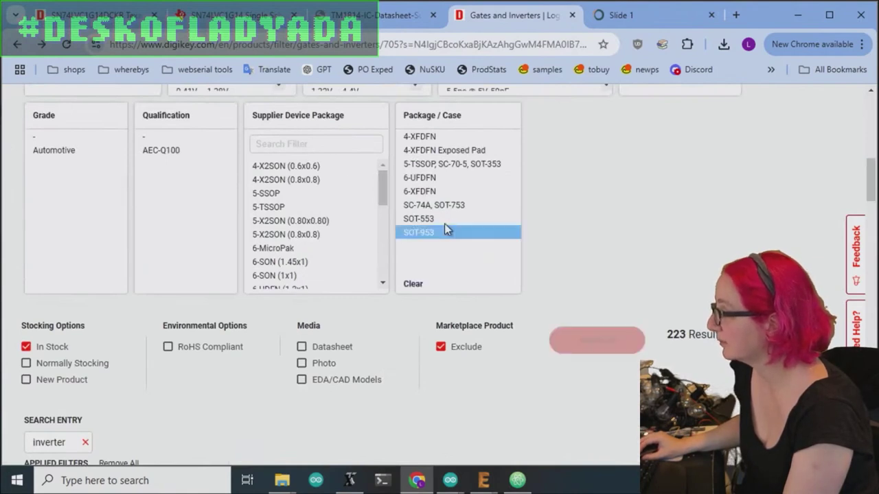
shift+click(450, 136)
ctrl+click(439, 206)
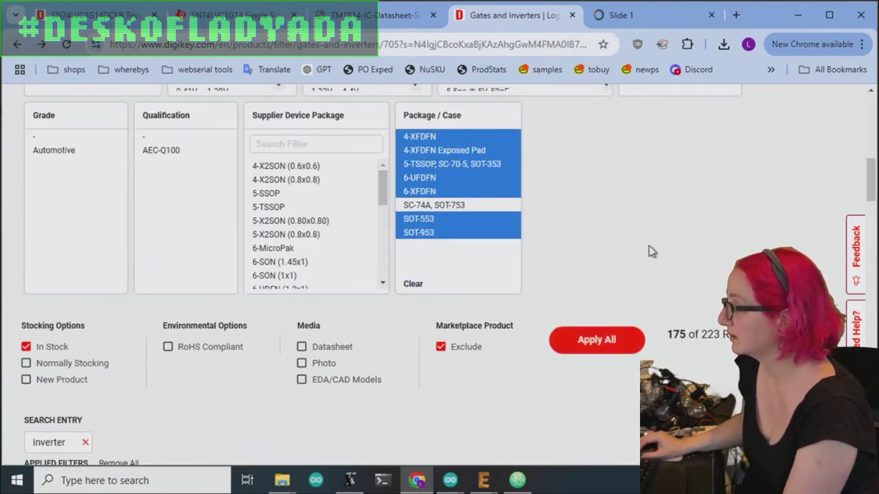
click(610, 344)
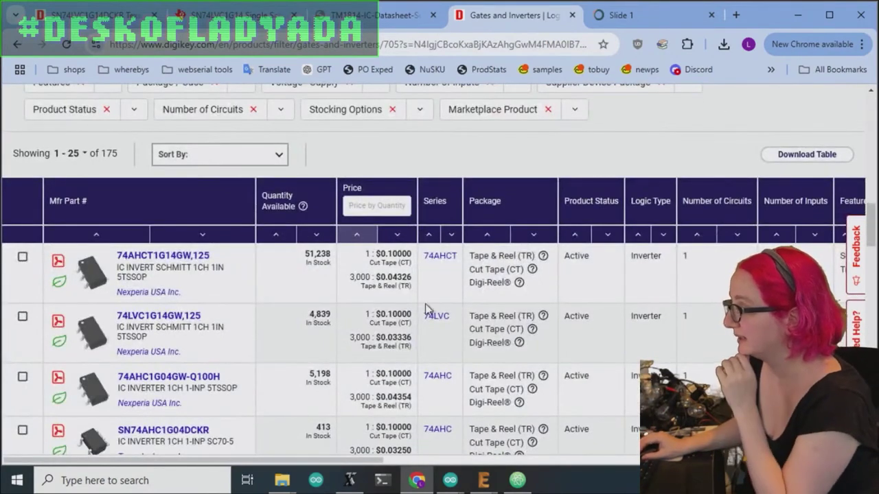
mouse_move(322, 461)
mouse_down()
mouse_move(699, 471)
mouse_move(327, 455)
mouse_up()
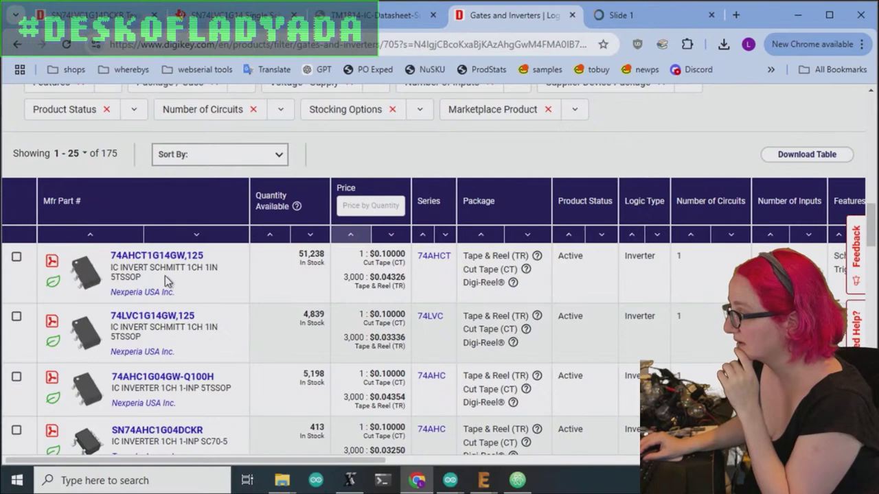
click(636, 17)
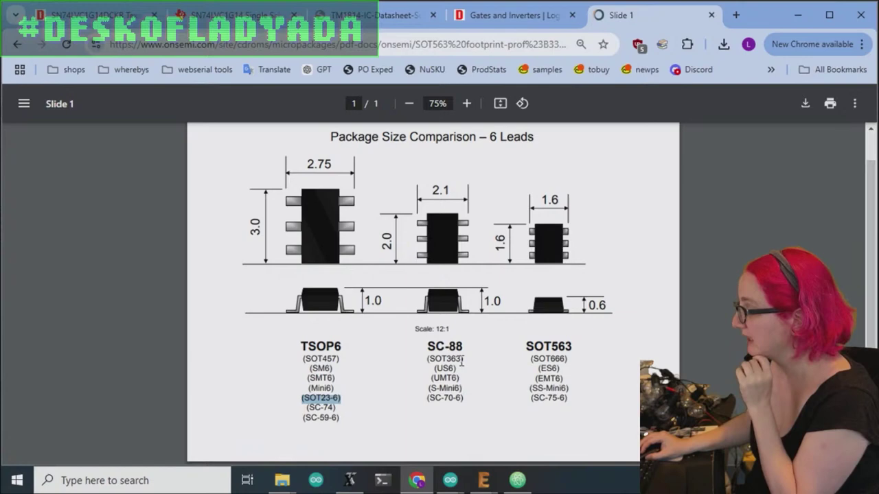
click(515, 21)
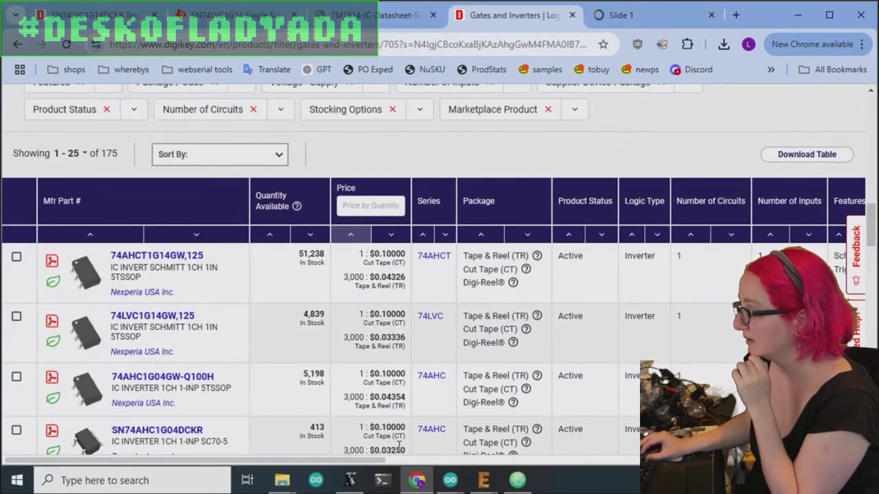
scroll(573, 395, down, 1)
drag(376, 465, 252, 442)
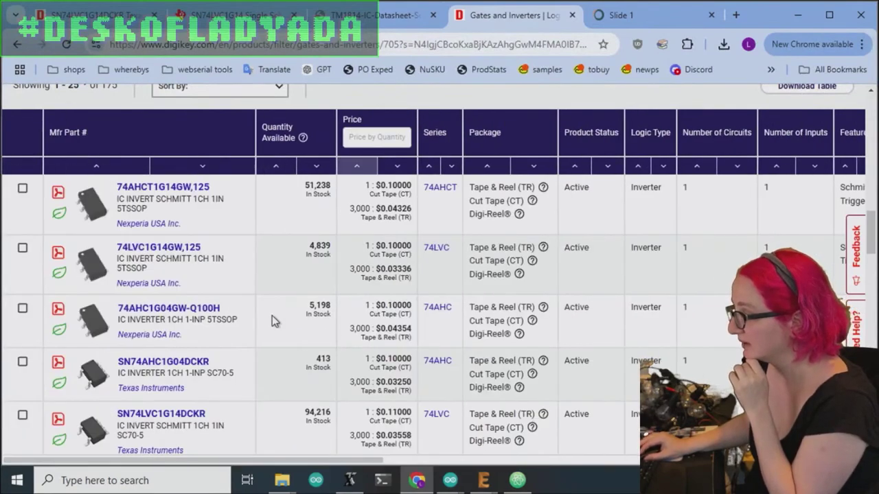
scroll(272, 315, down, 1)
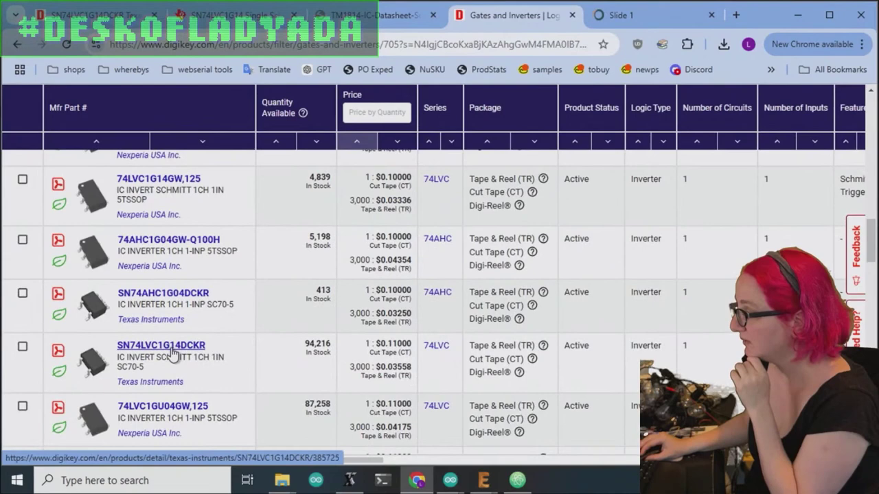
drag(347, 461, 535, 465)
scroll(591, 422, down, 2)
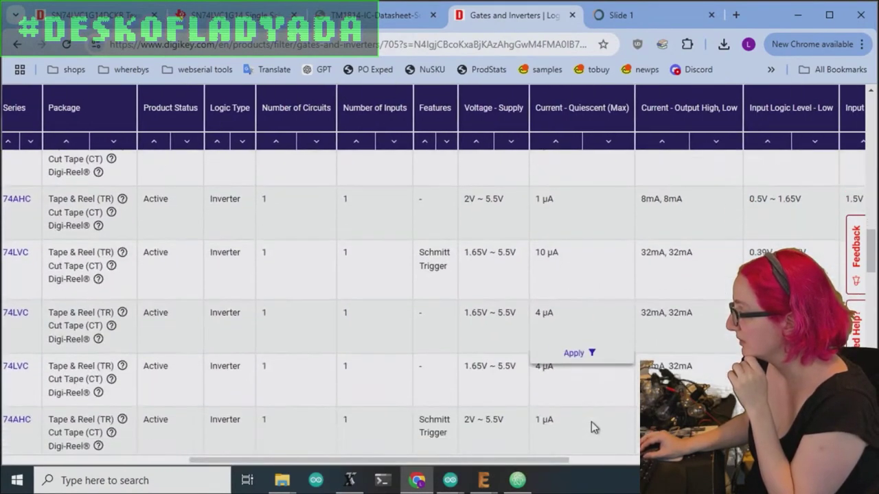
drag(445, 466, 291, 465)
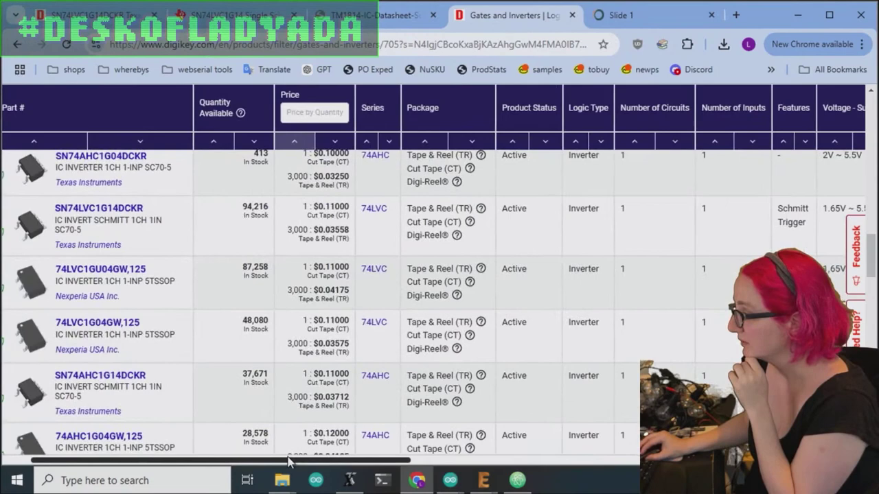
Open the SN74AHC1G14DCKR product page and review its SC70-5 package and attributes.
click(96, 376)
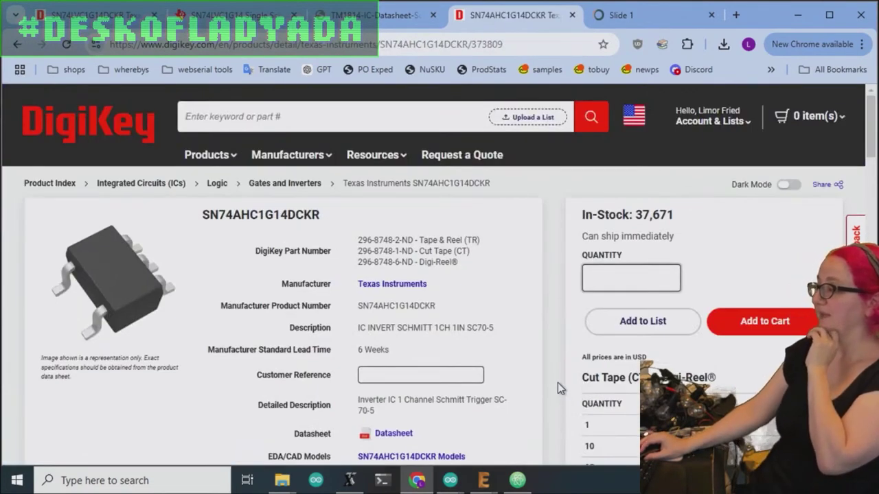
scroll(558, 383, down, 1)
drag(467, 259, 496, 258)
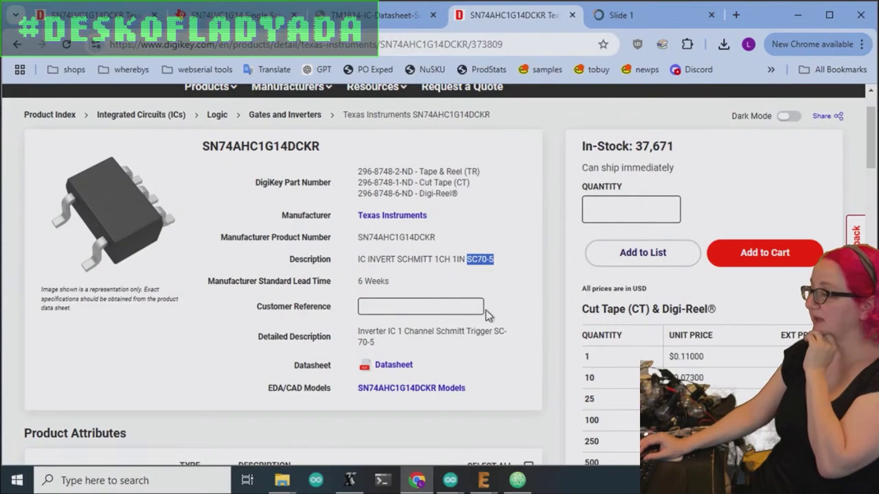
scroll(515, 340, down, 7)
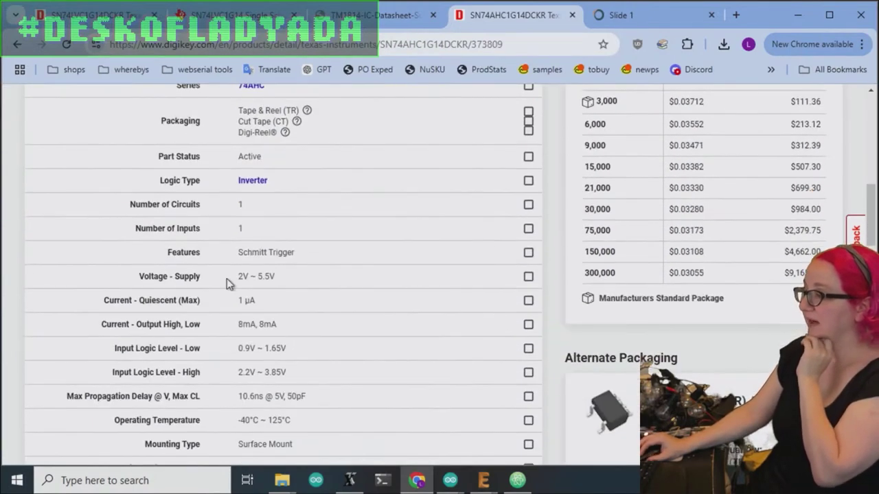
drag(233, 278, 307, 290)
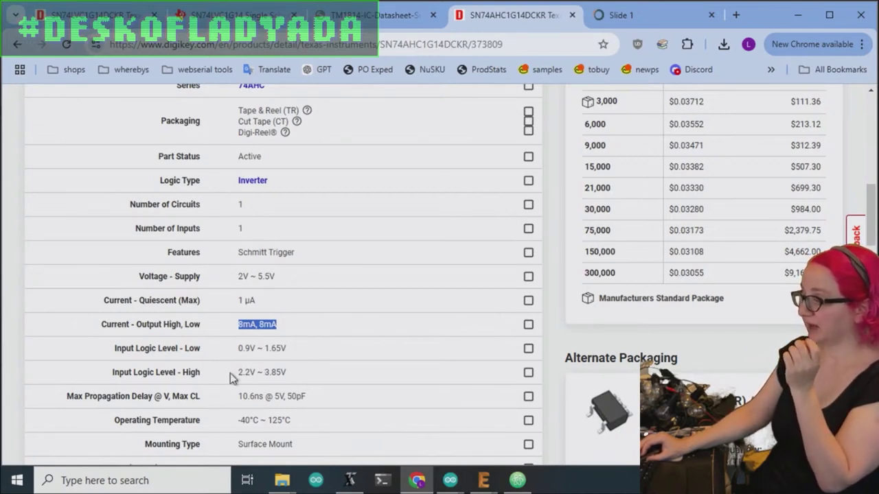
scroll(363, 334, down, 1)
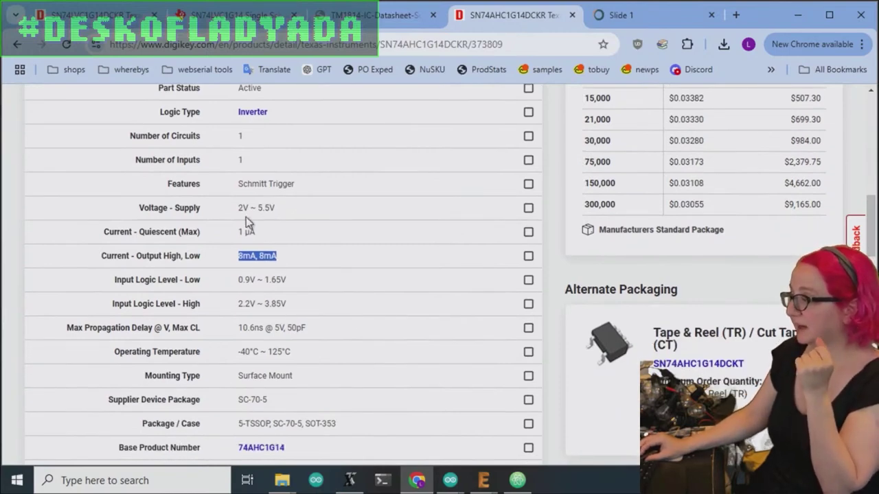
scroll(389, 274, up, 6)
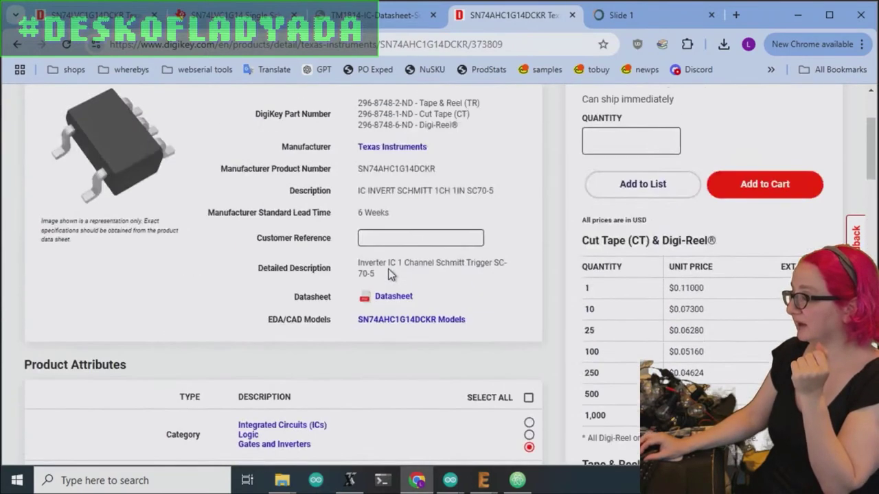